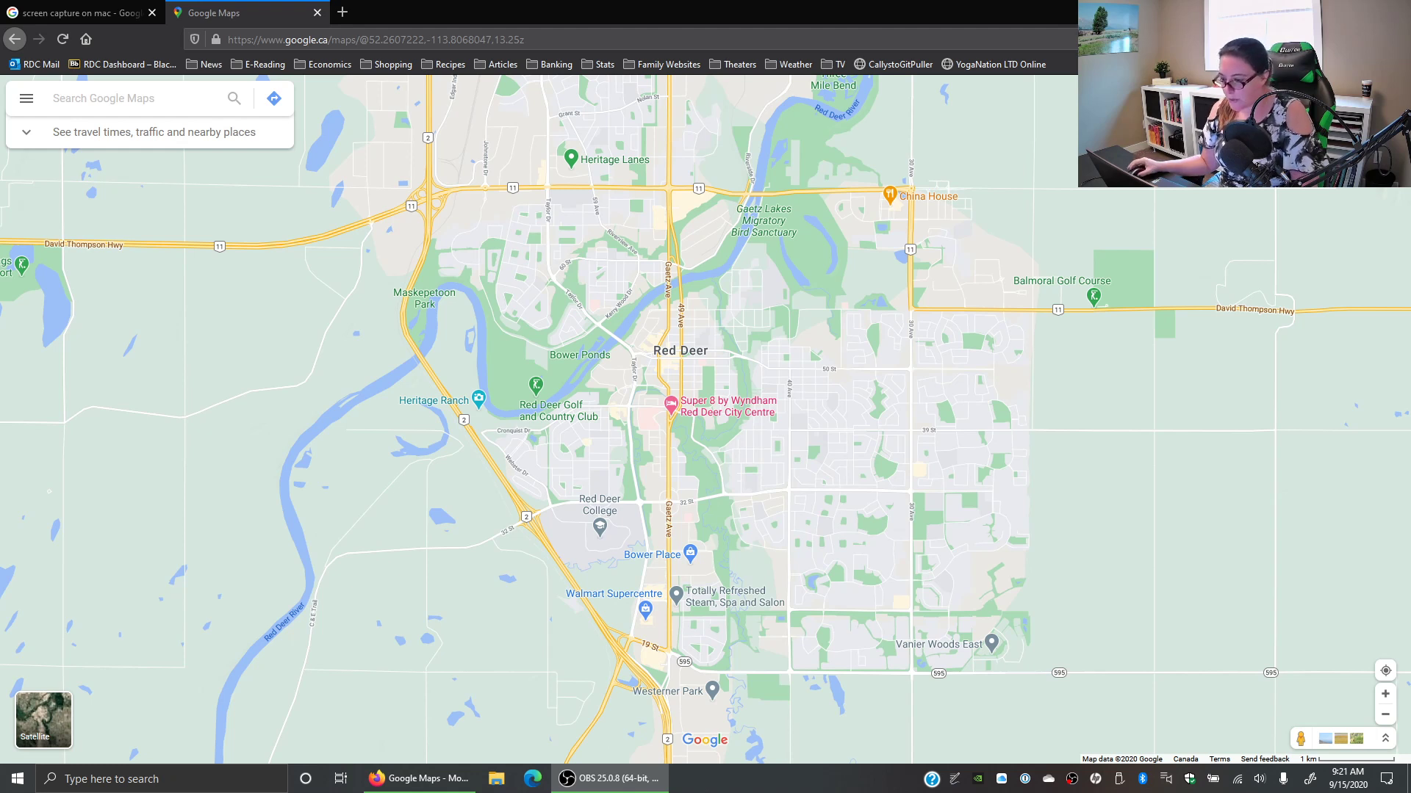
Launch Snipping Tool and capture a rectangular snip of the Red Deer map
left_click(188, 781)
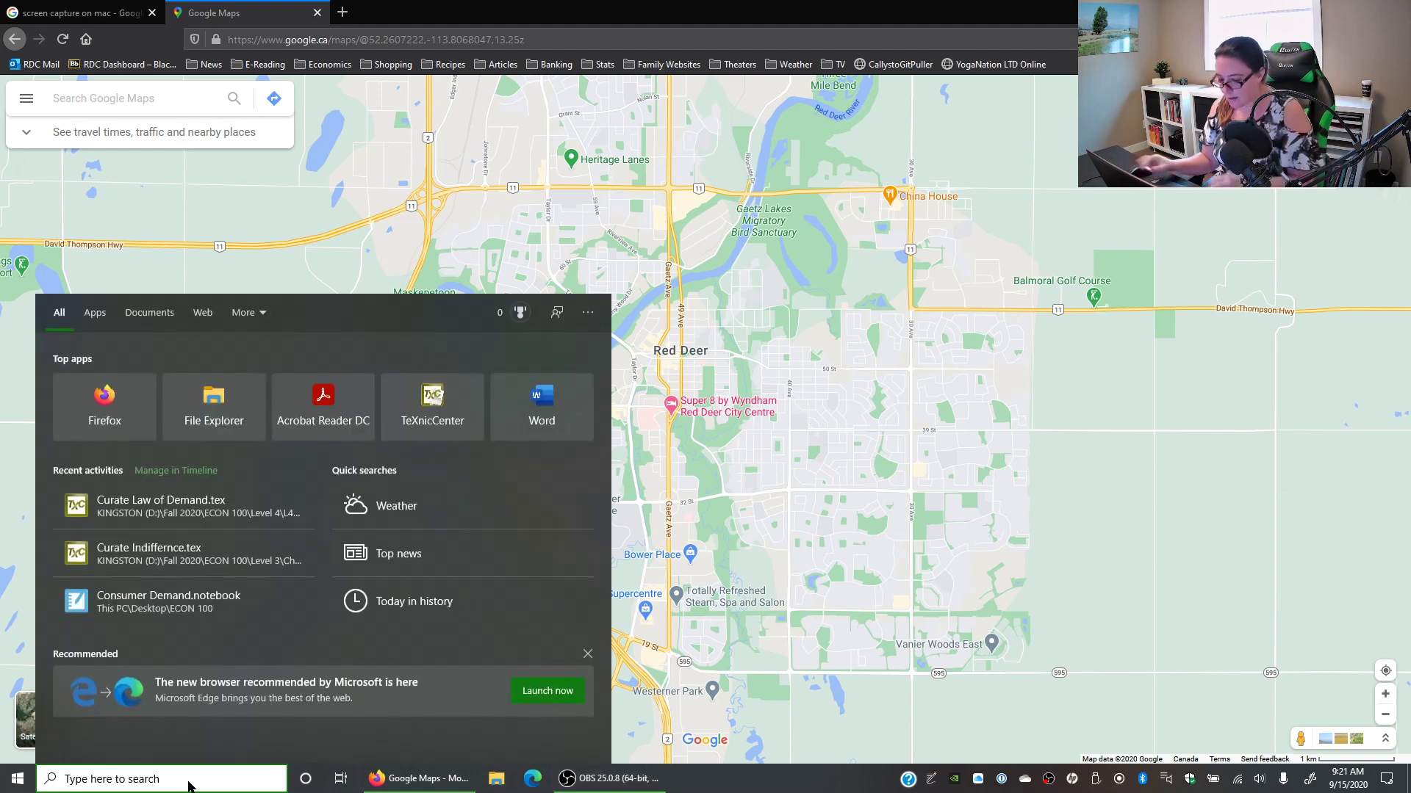
type("sn")
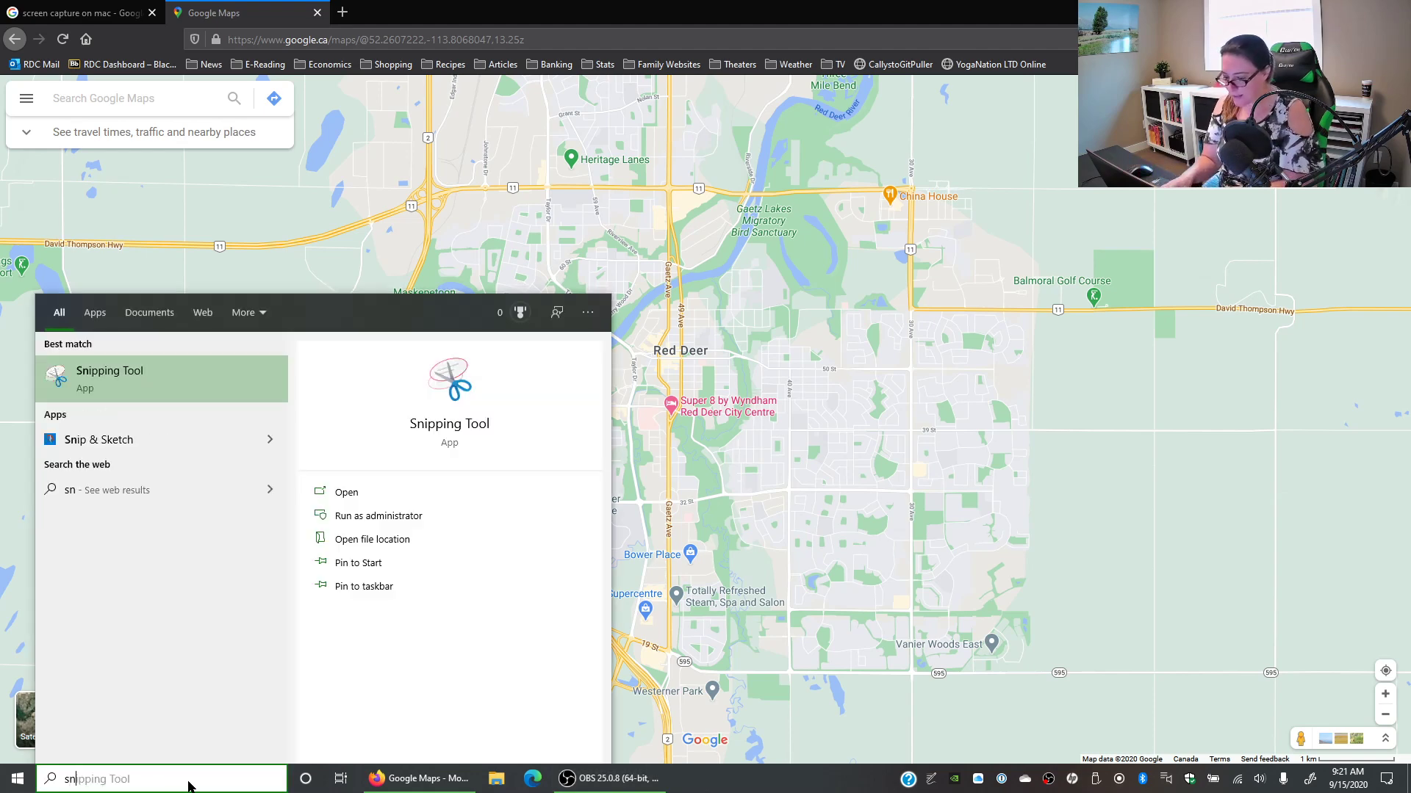
left_click(138, 379)
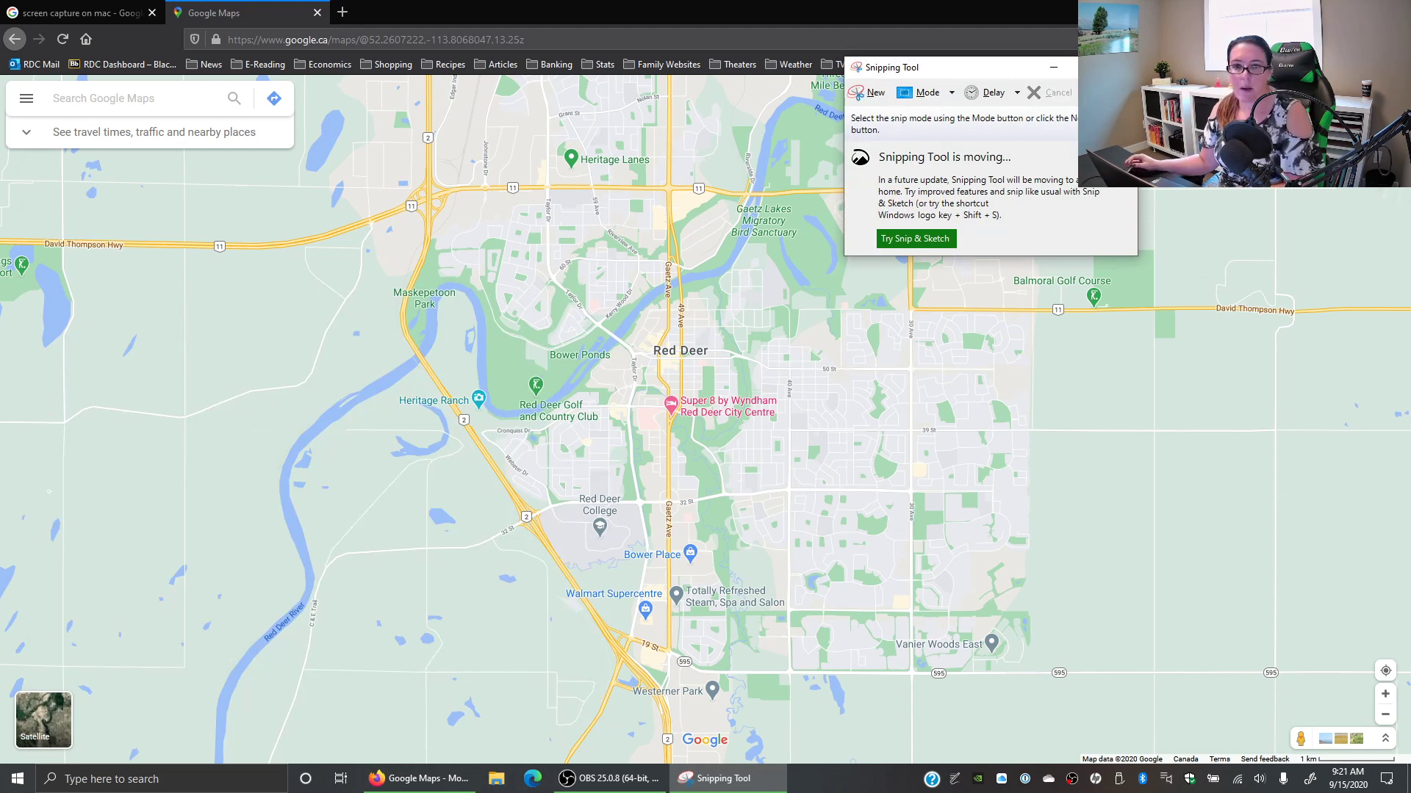
left_click(873, 93)
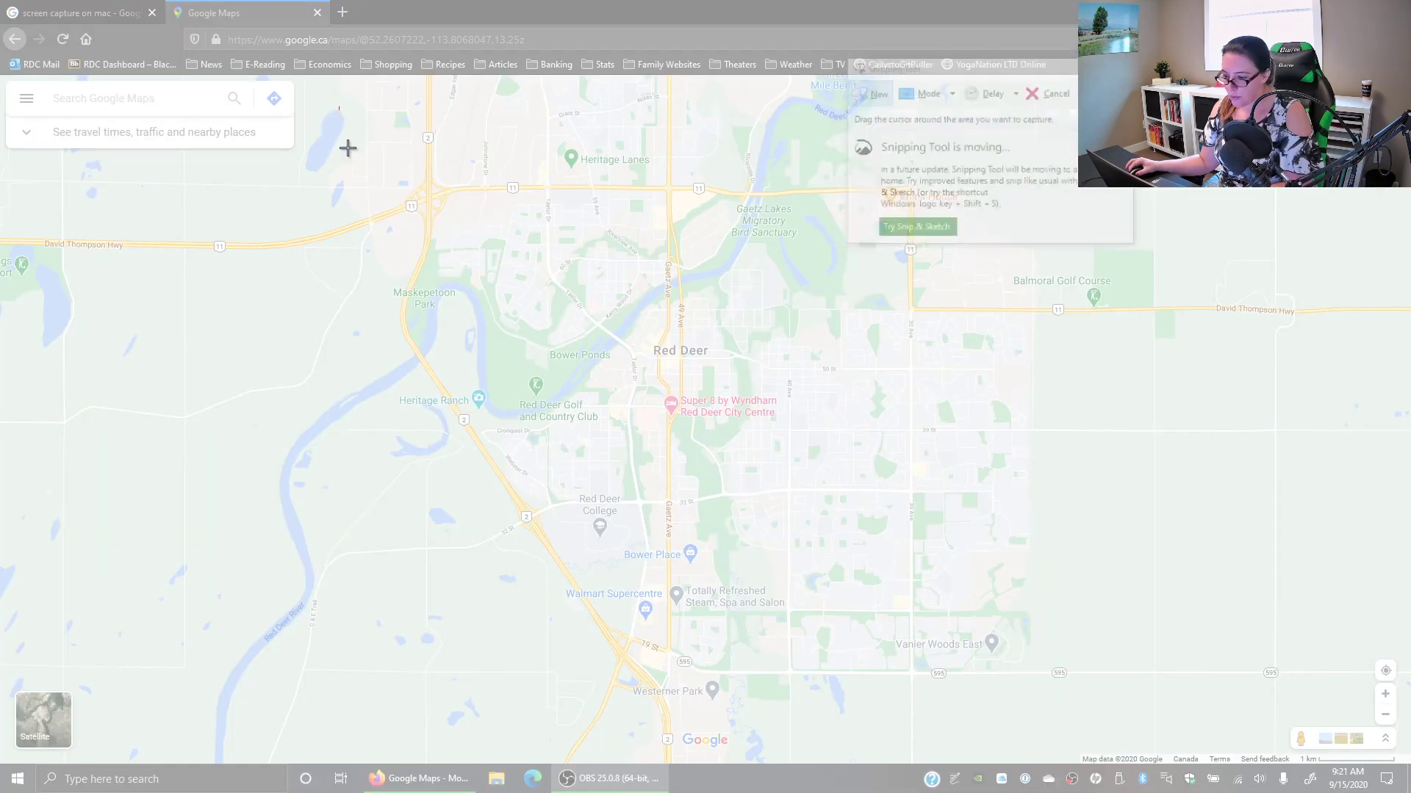
left_click_drag(339, 105, 1077, 724)
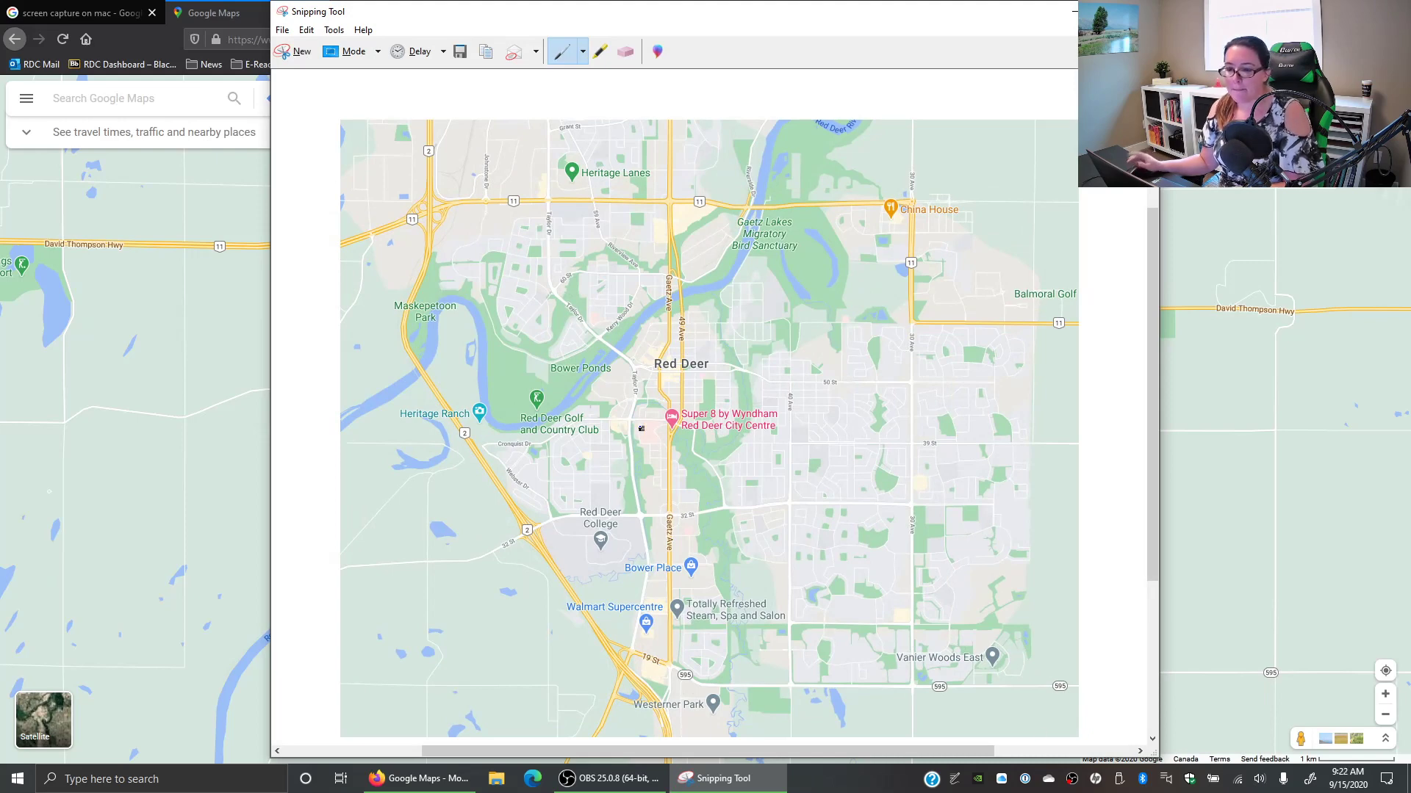
left_click(80, 15)
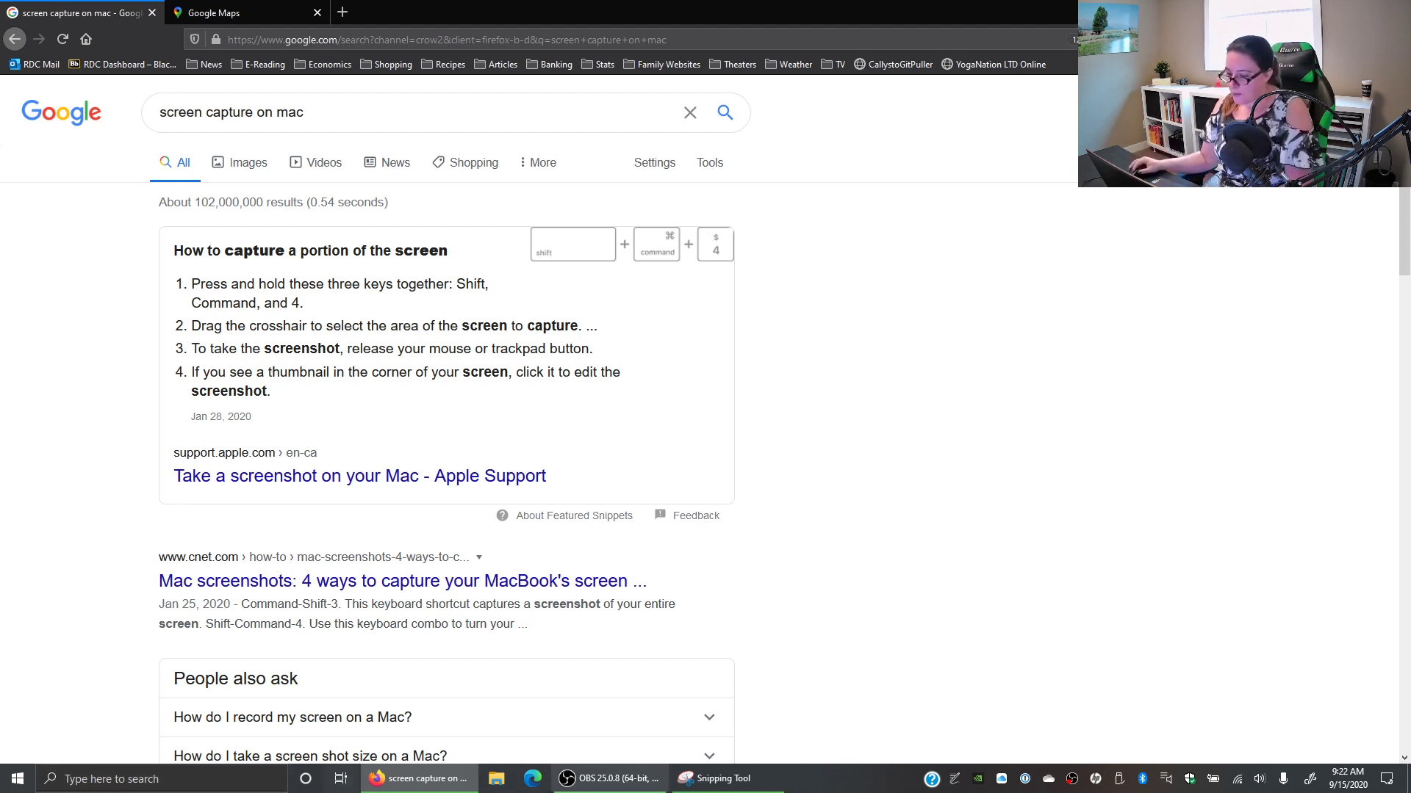
Bring the Snipping Tool window with the Red Deer map snip to the front
left_click(724, 779)
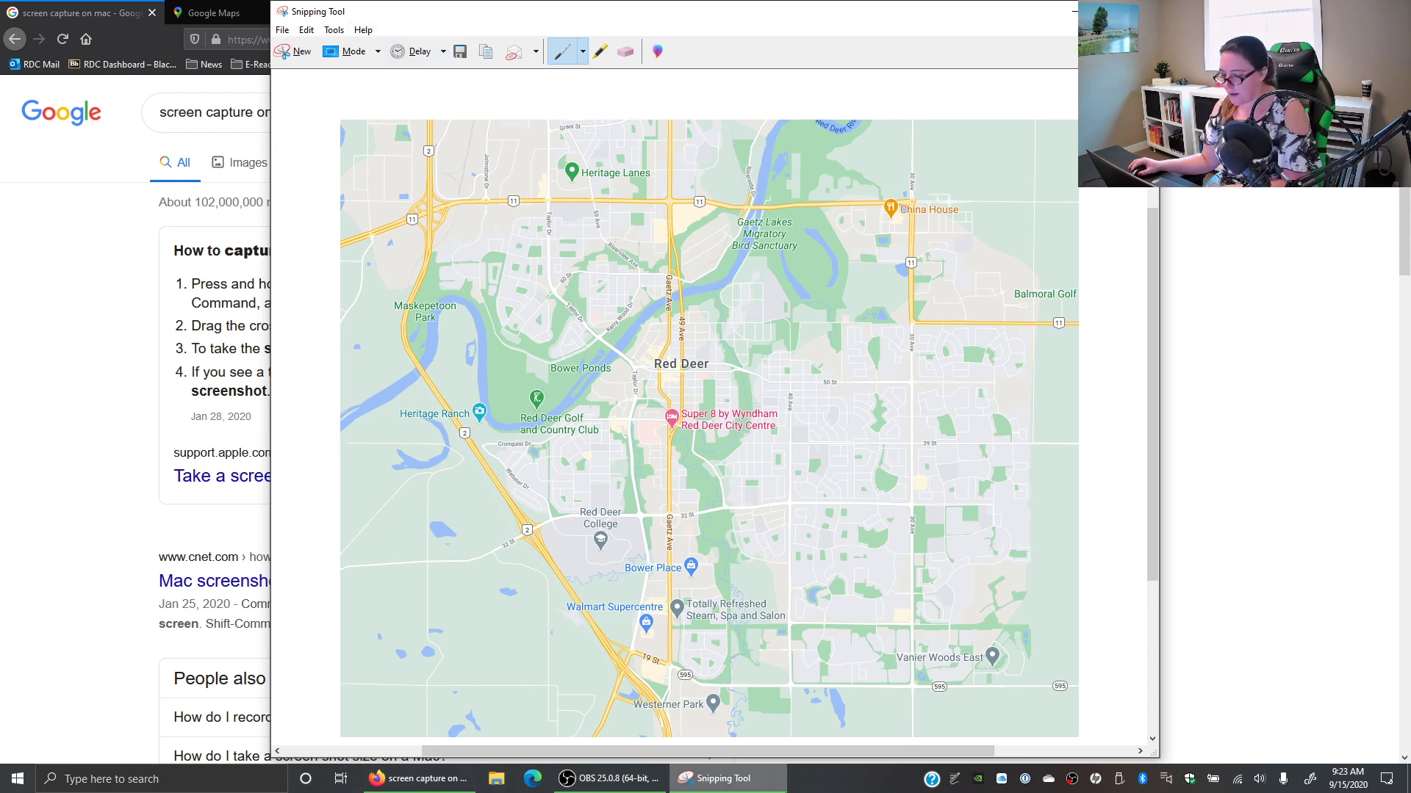
Launch Excel, create a blank workbook, and paste the map snip at cell D4
left_click(148, 789)
type("excel")
key("Return")
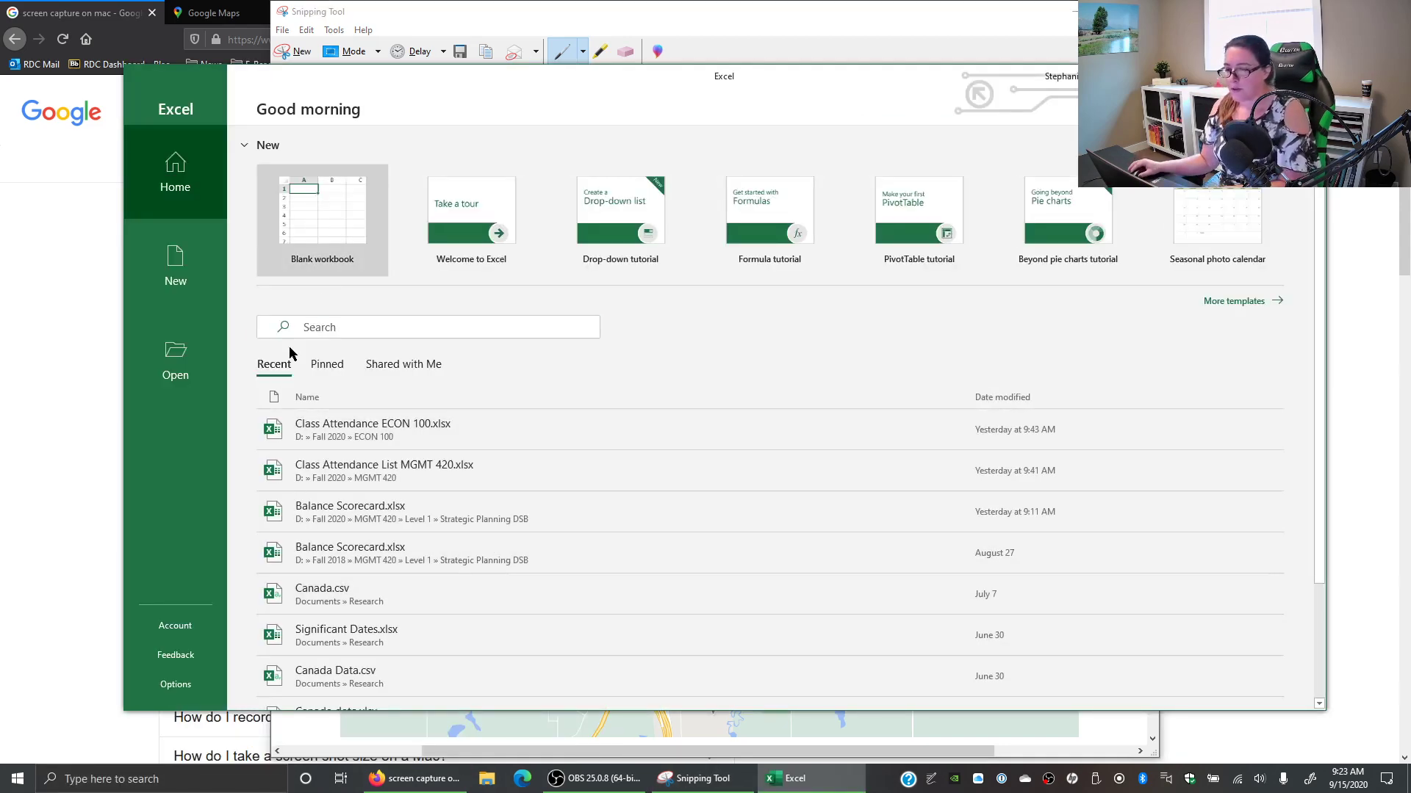
left_click(365, 268)
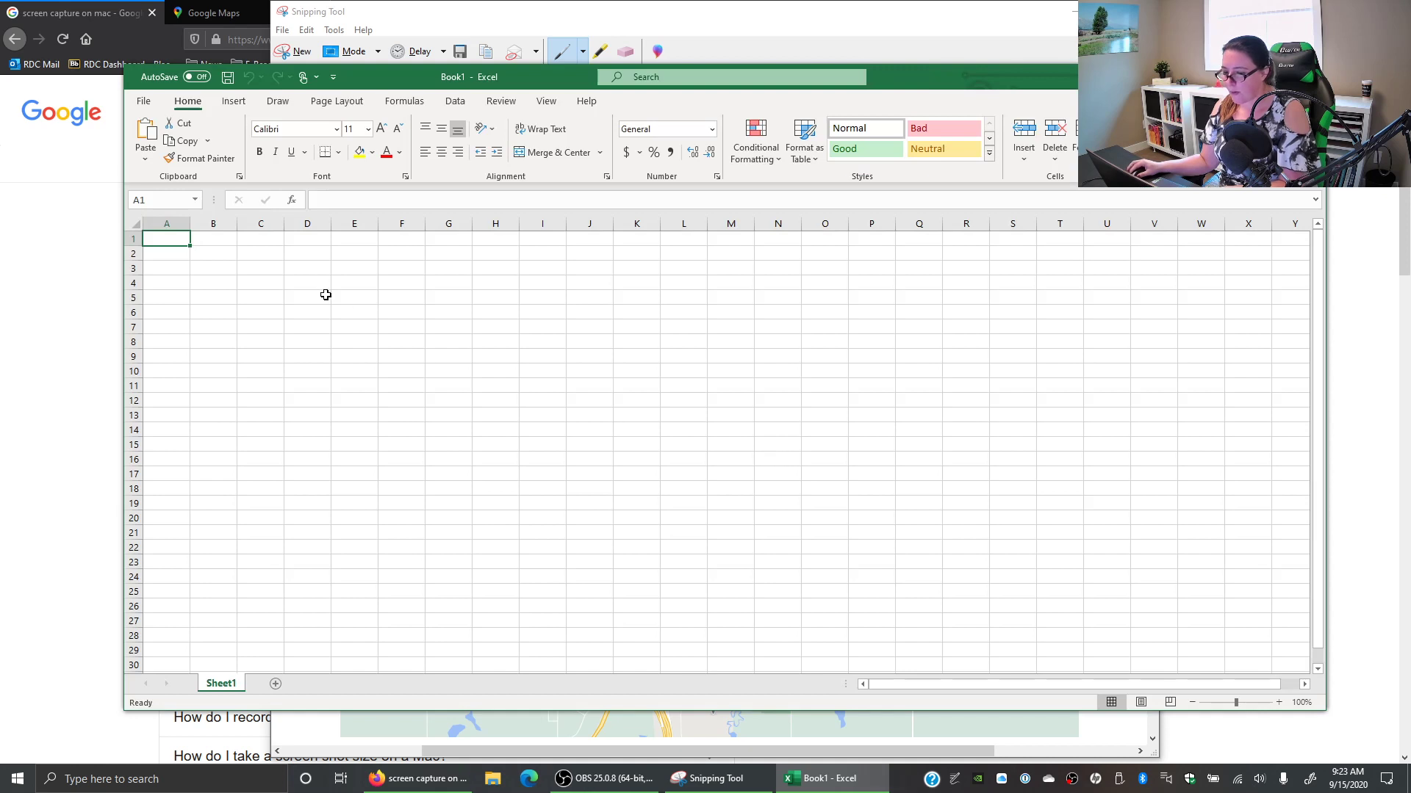
left_click(294, 282)
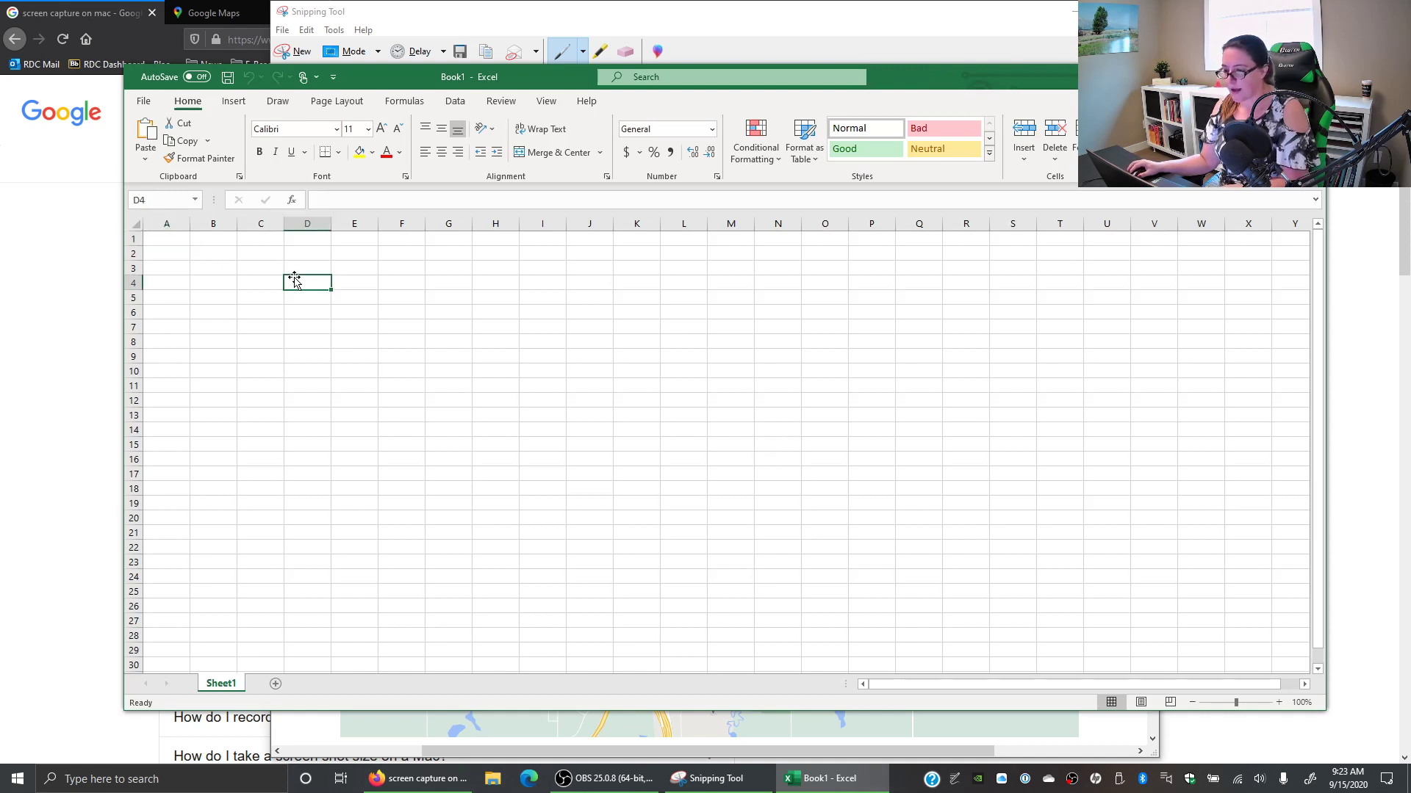
key("ctrl+v")
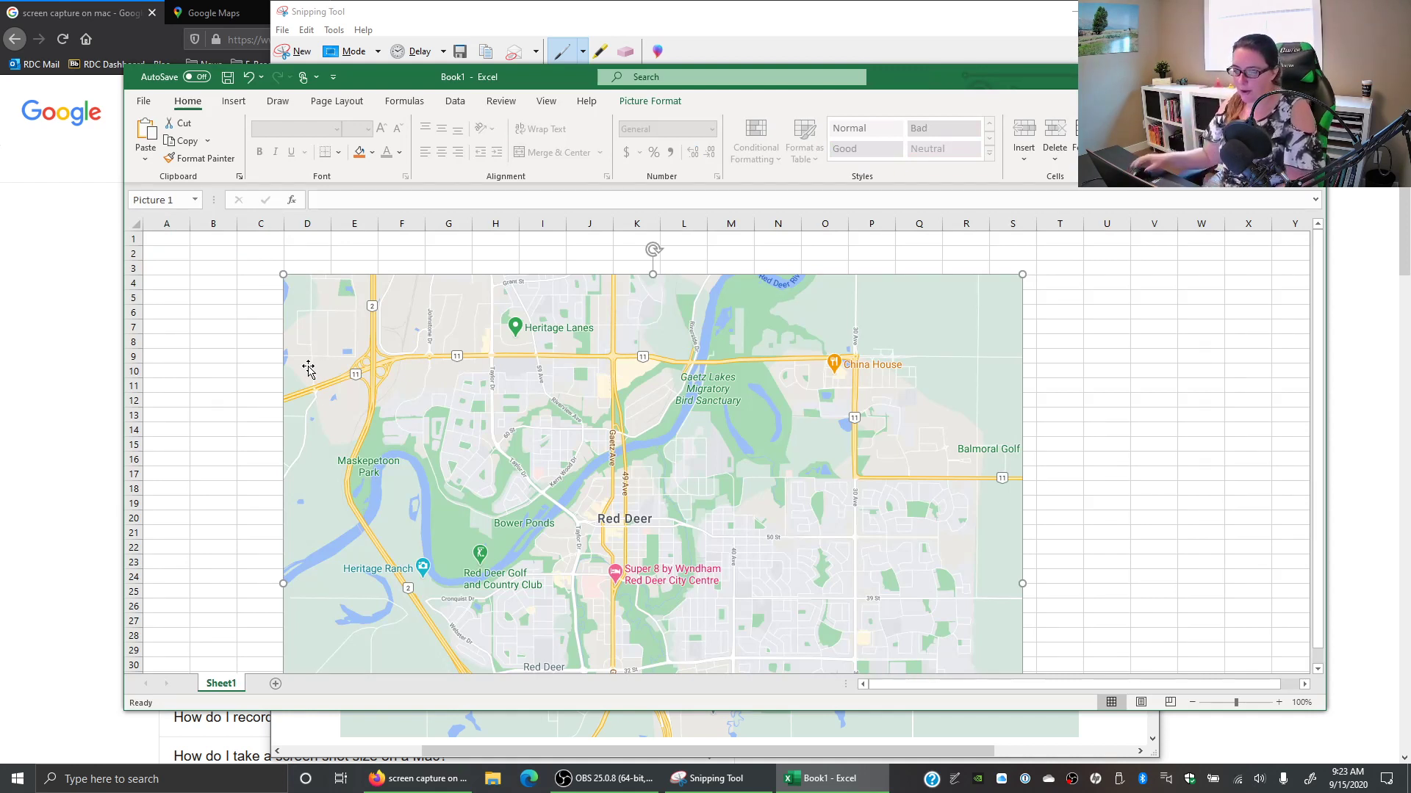
Narrow columns A through BC into a fine grid and move the map picture up to row 1
left_click_drag(166, 224, 1280, 278)
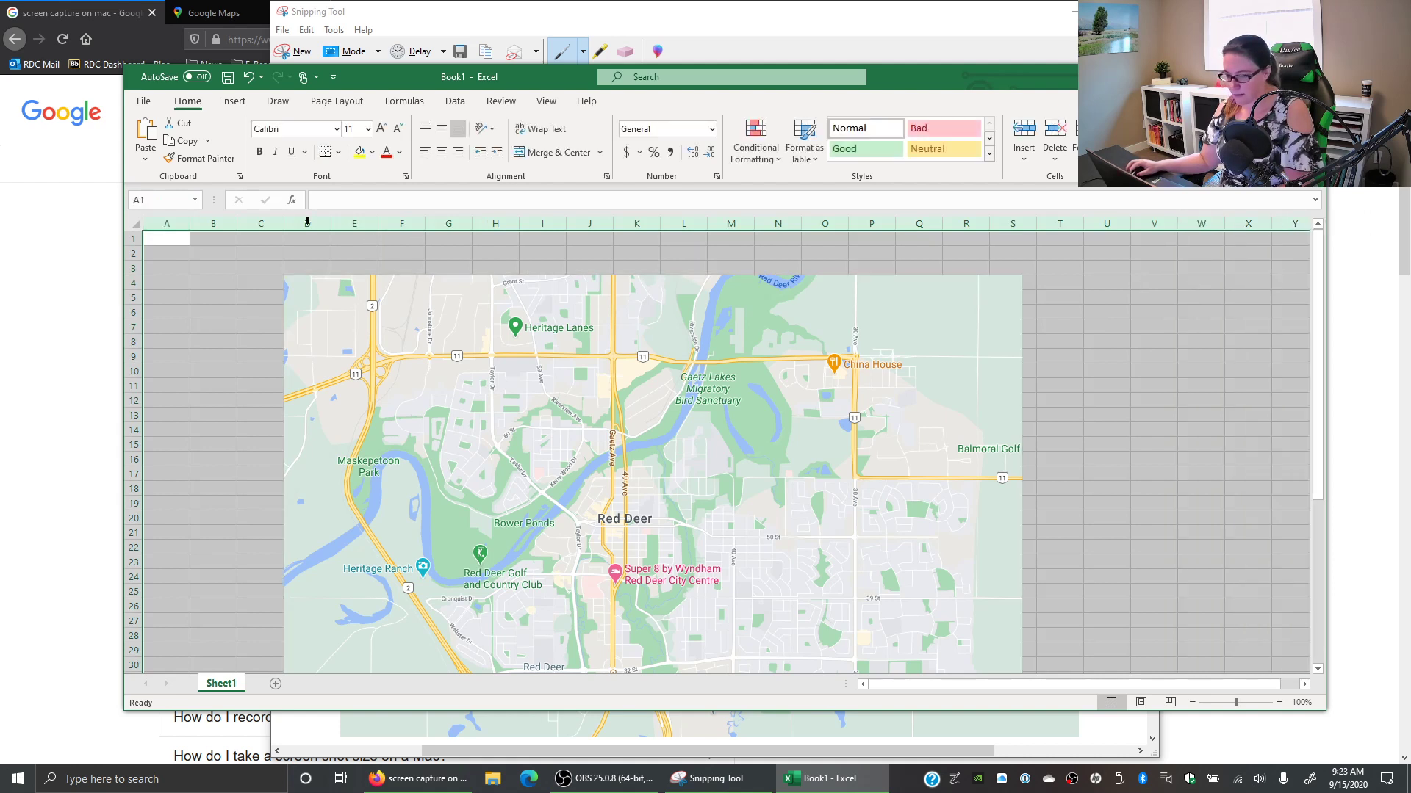
left_click(168, 222)
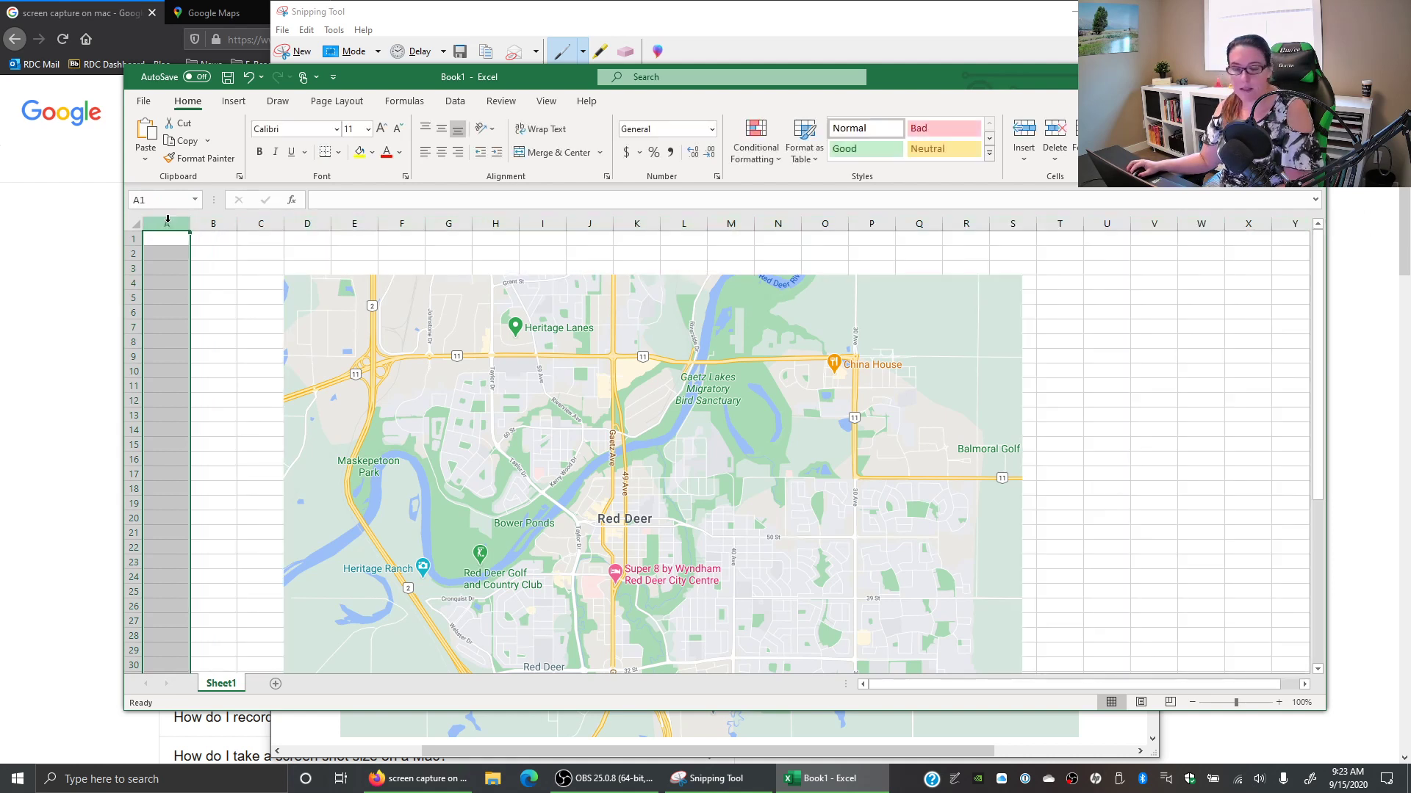
left_click_drag(168, 219, 1237, 224)
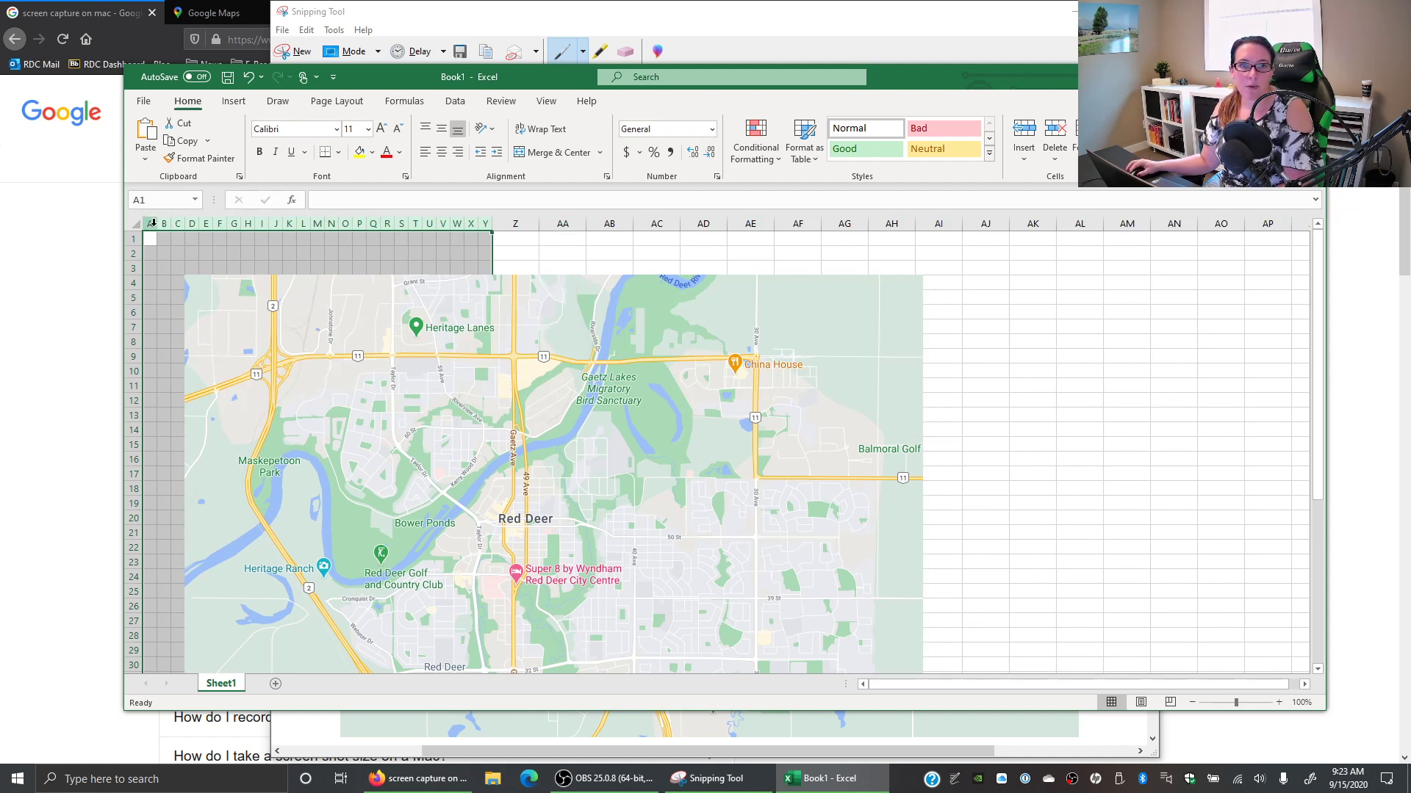
left_click_drag(150, 224, 1307, 261)
left_click_drag(845, 224, 837, 223)
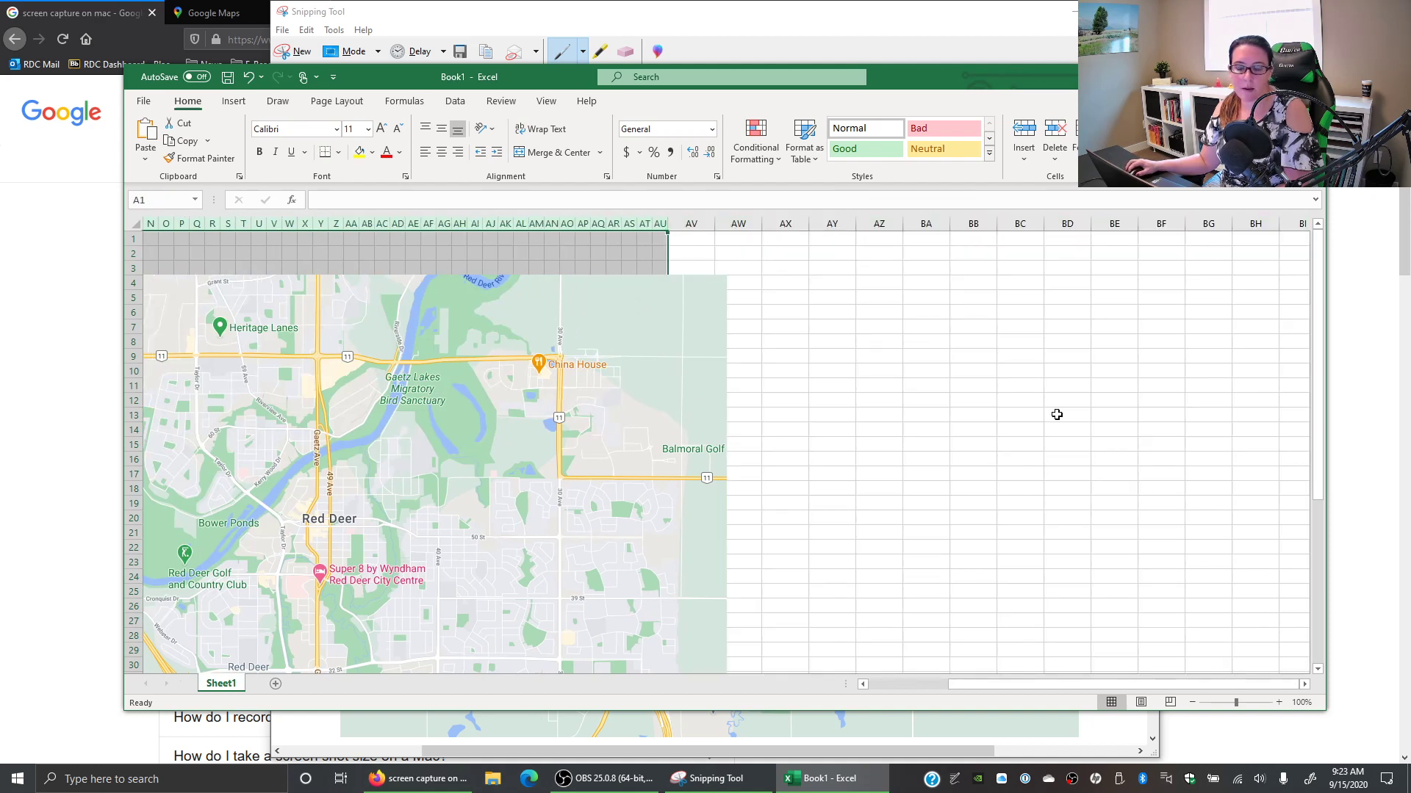
left_click_drag(1064, 686, 981, 687)
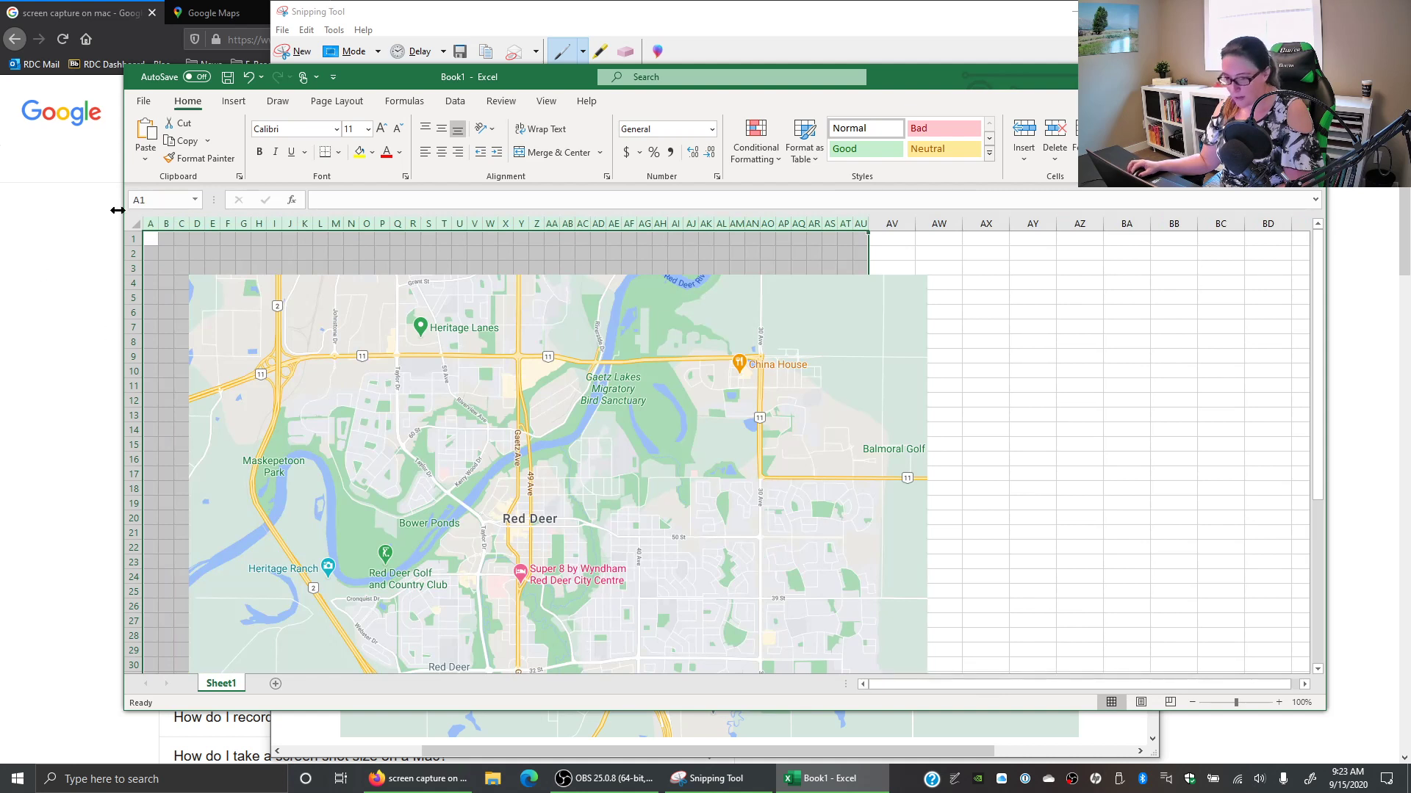
left_click_drag(150, 223, 1212, 226)
left_click_drag(405, 417, 449, 384)
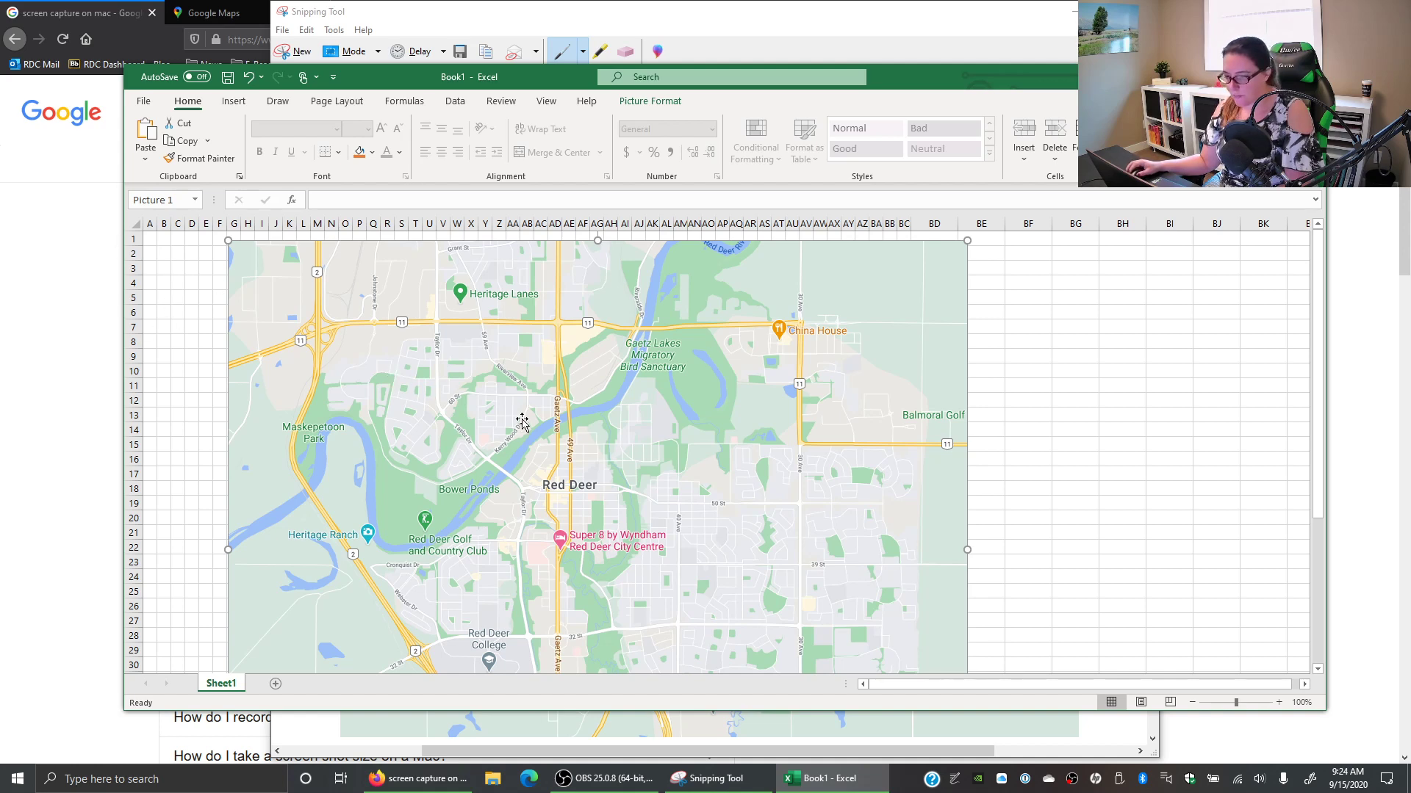
Maximize Excel and resize the map to span about columns D–AR and rows 1–34
left_click_drag(967, 241, 710, 248)
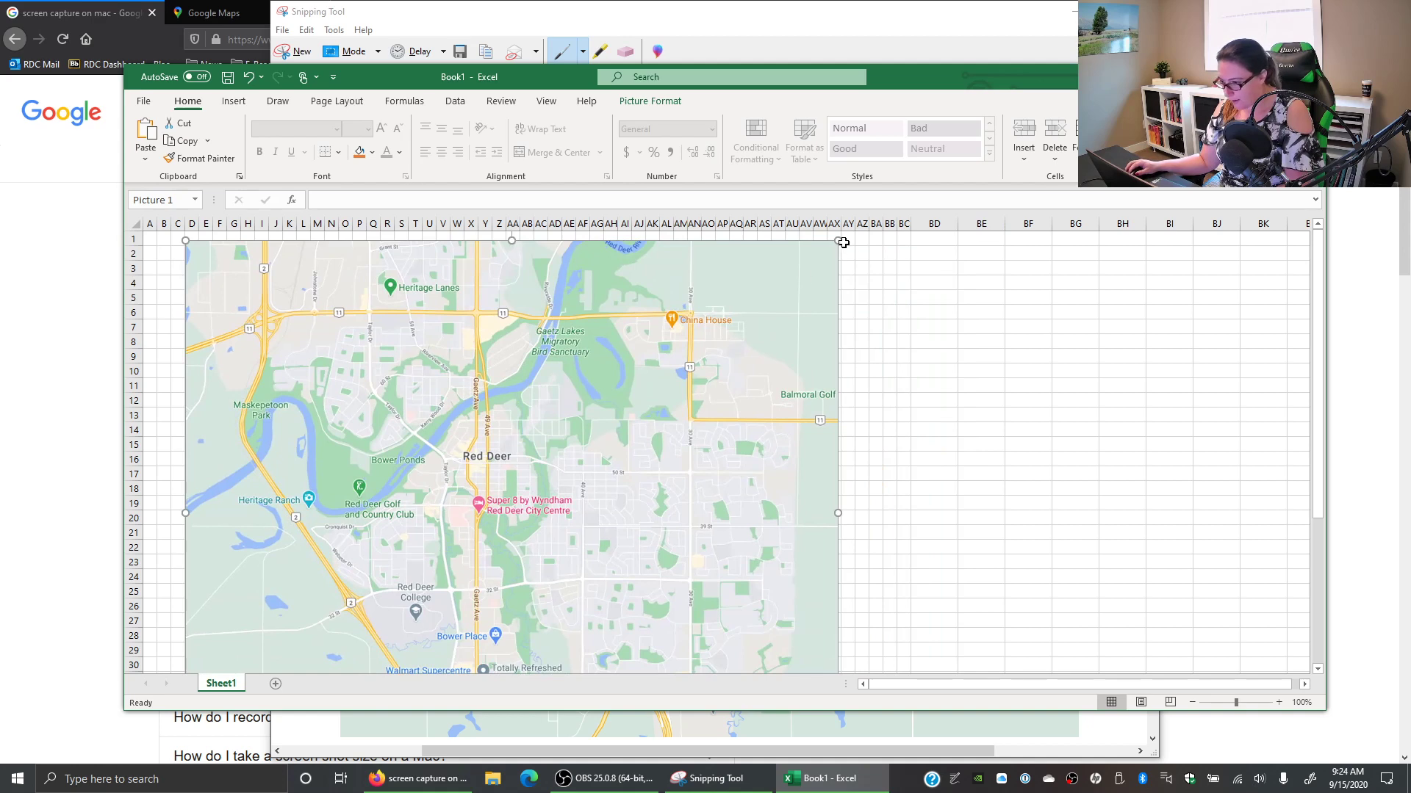
key("super+Up")
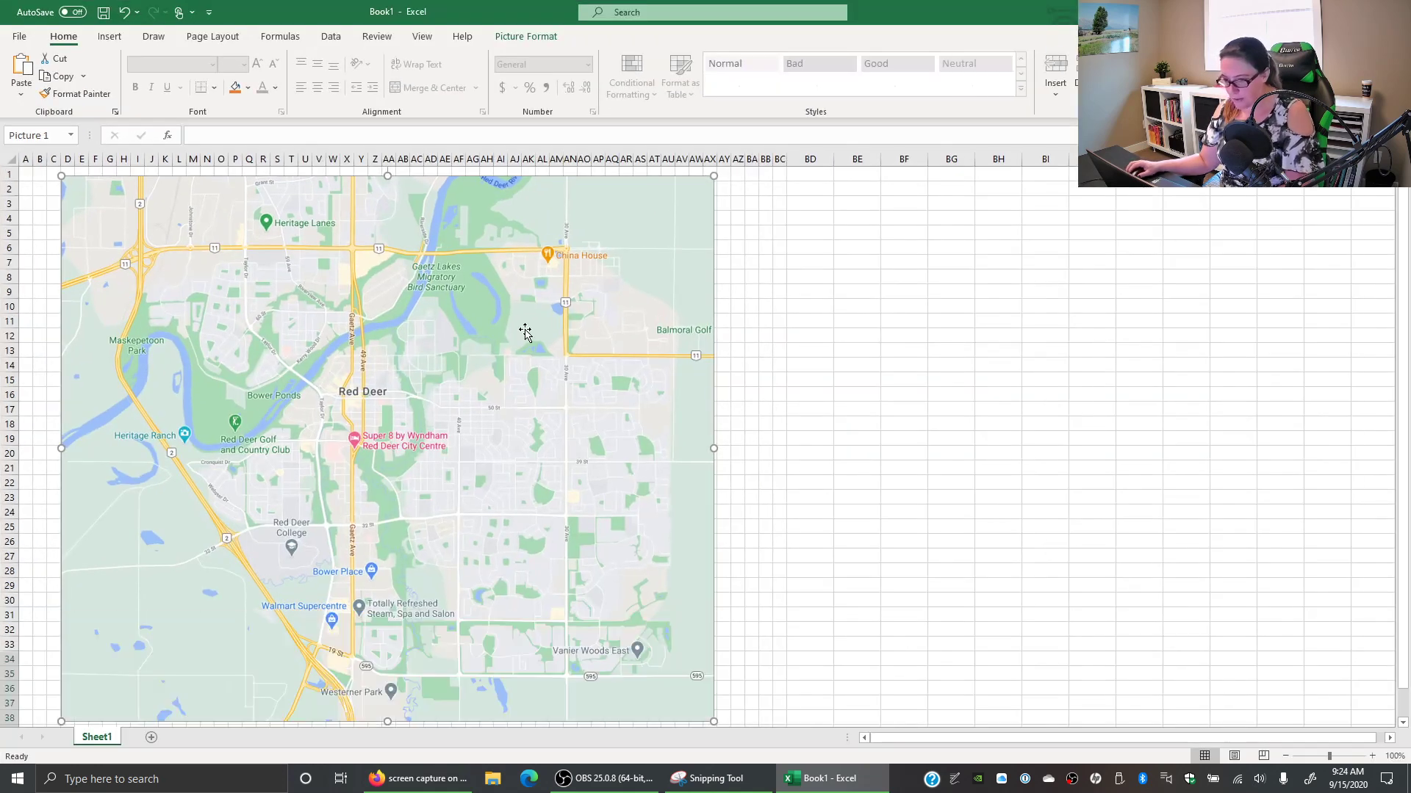
left_click_drag(716, 176, 620, 236)
left_click_drag(388, 327, 360, 258)
left_click_drag(248, 542, 281, 544)
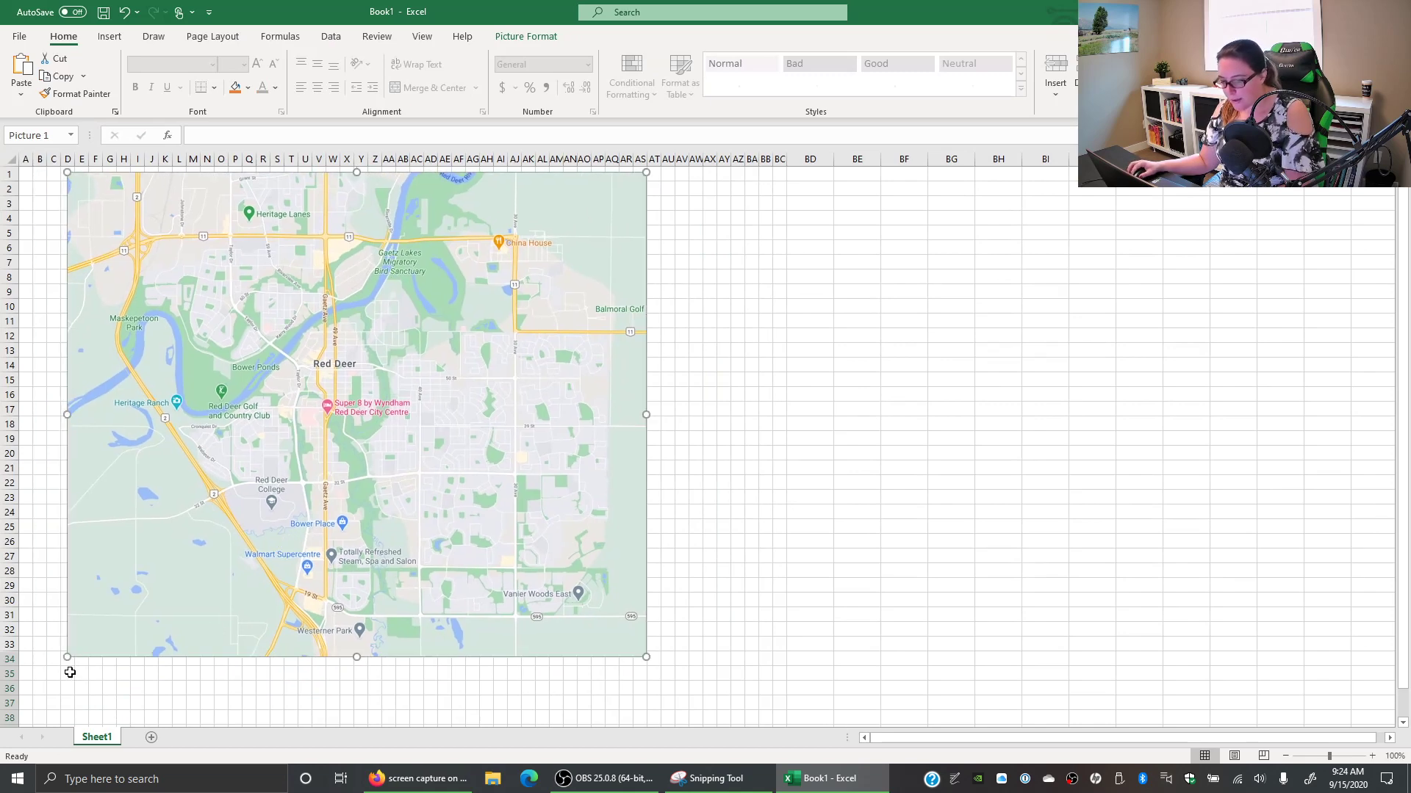
Number row 35 from 0 to 45, starting at C35 and filling across to AV35
left_click(55, 676)
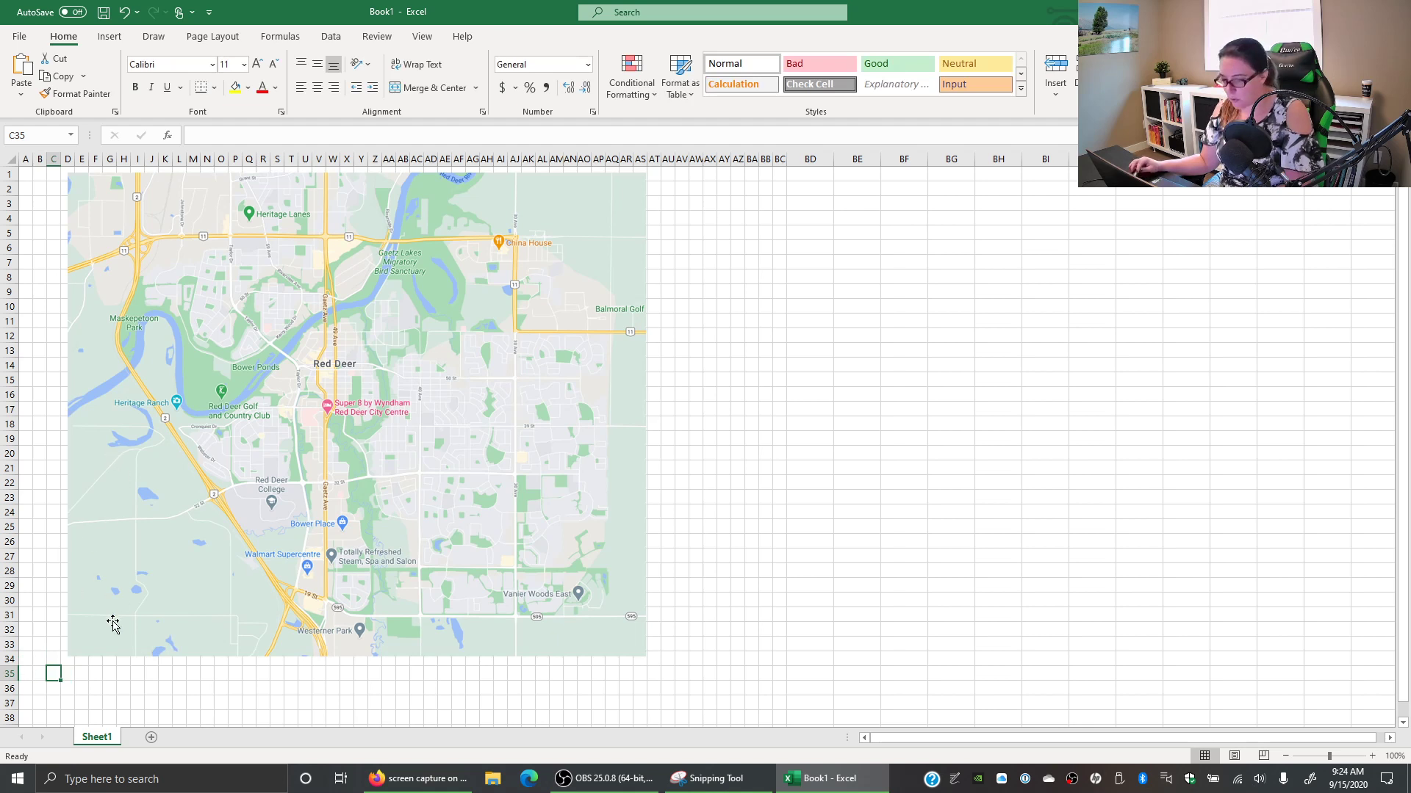
type("0")
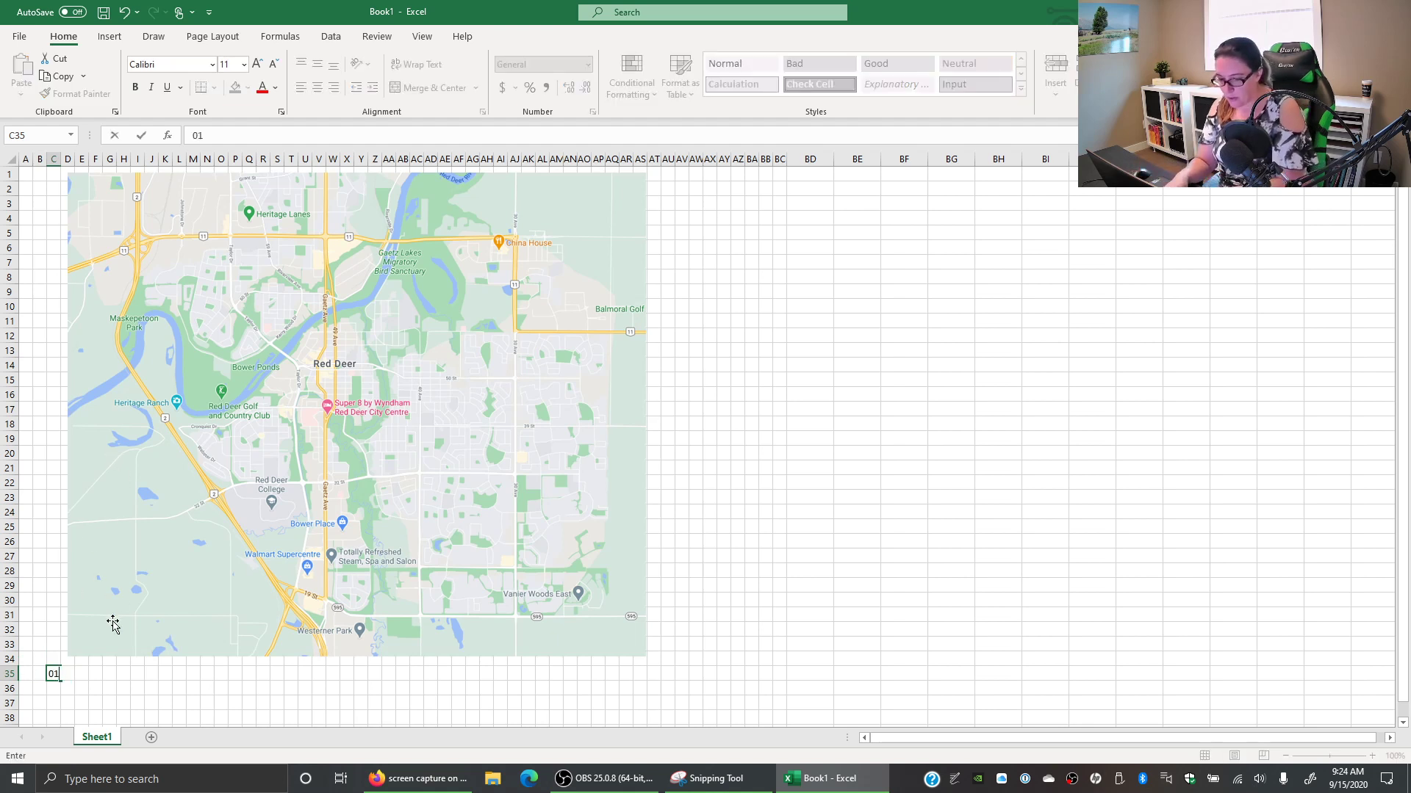
key("Tab")
type("1")
key("Tab")
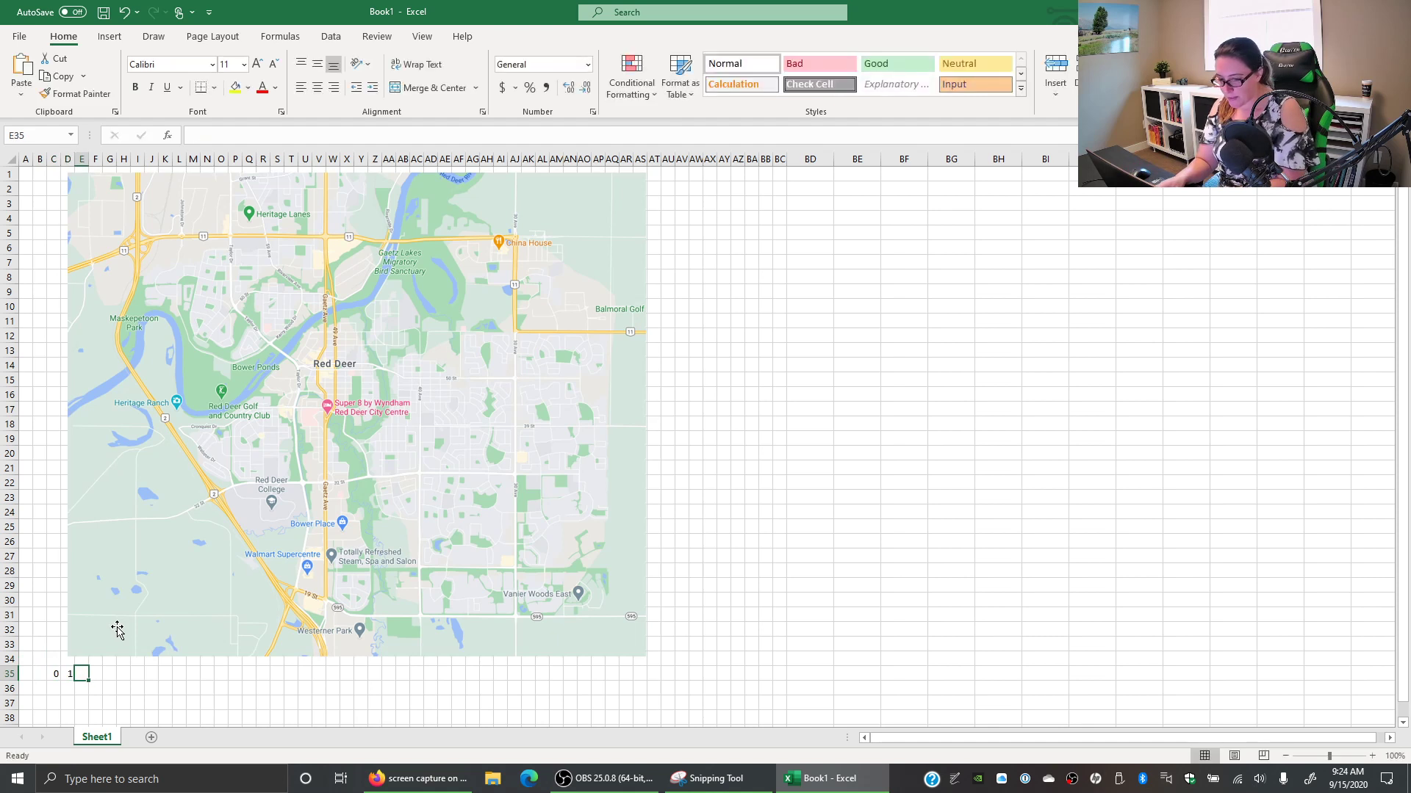
left_click_drag(119, 615, 113, 623)
left_click(81, 673)
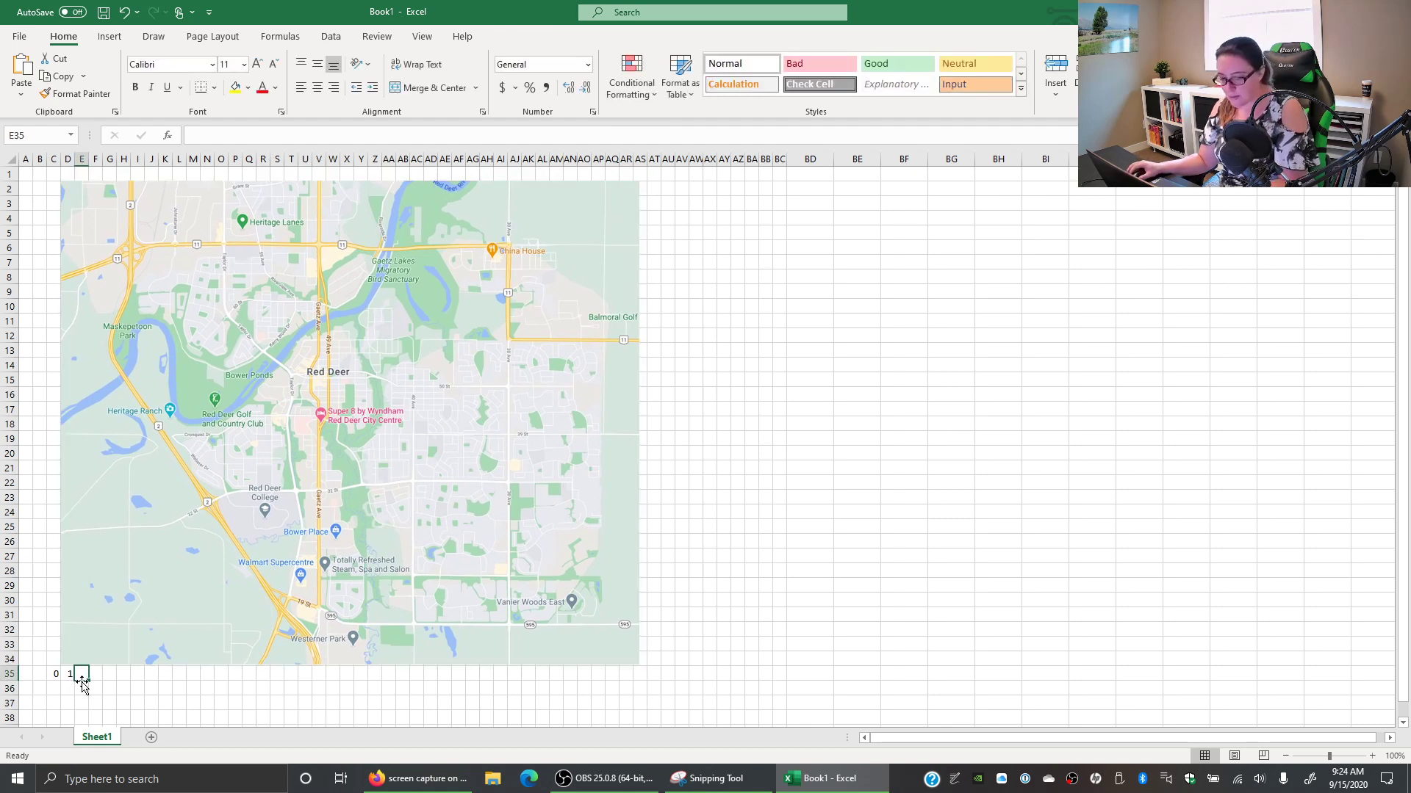
type("2")
key("Tab")
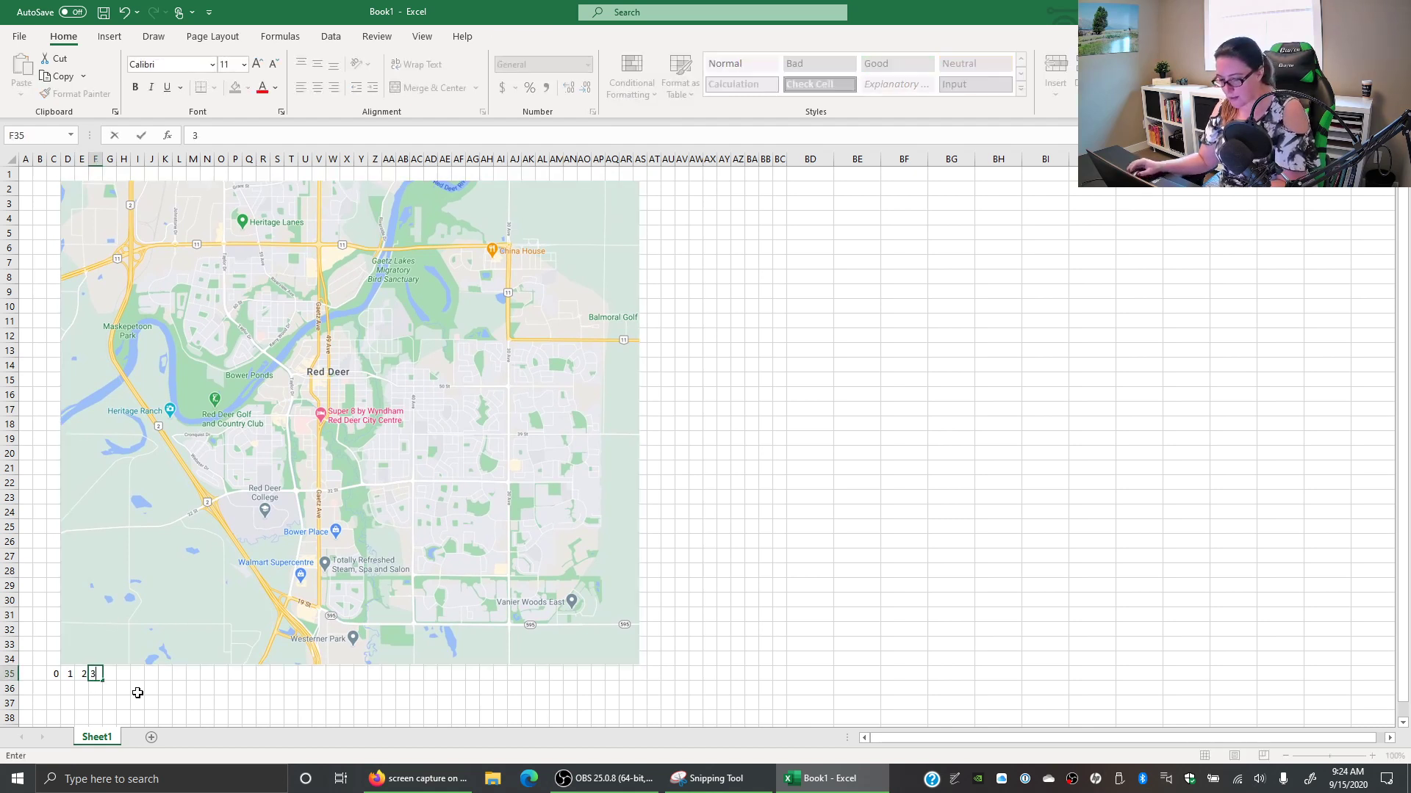
left_click_drag(54, 673, 695, 708)
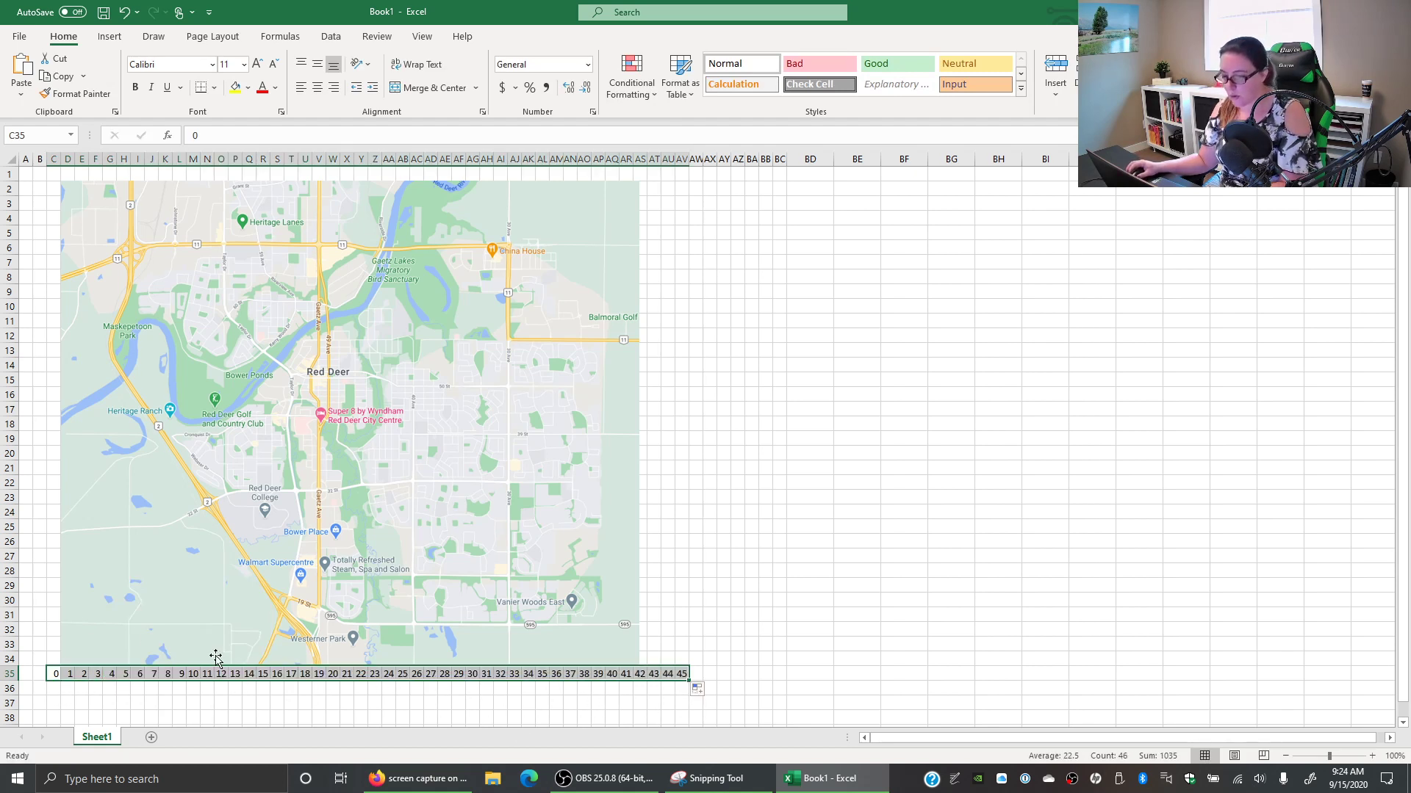
Enter 1 in C34 to begin the y-axis numbering up column C
left_click(49, 659)
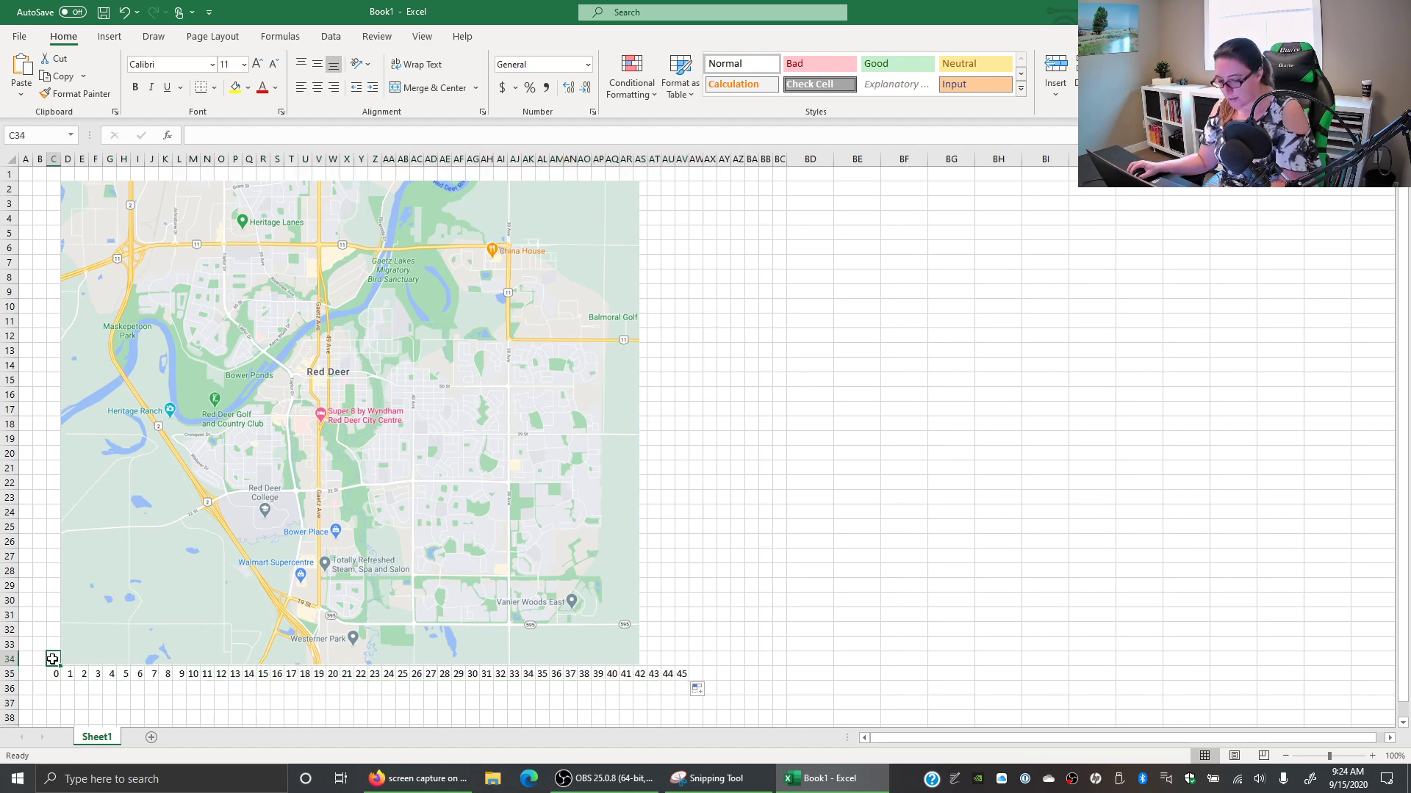
type("1")
left_click(53, 644)
Enter 2 and 3 above the 1, then fill column C upward to 34 at row 1
type("2")
left_click(51, 629)
type("3")
key("Return")
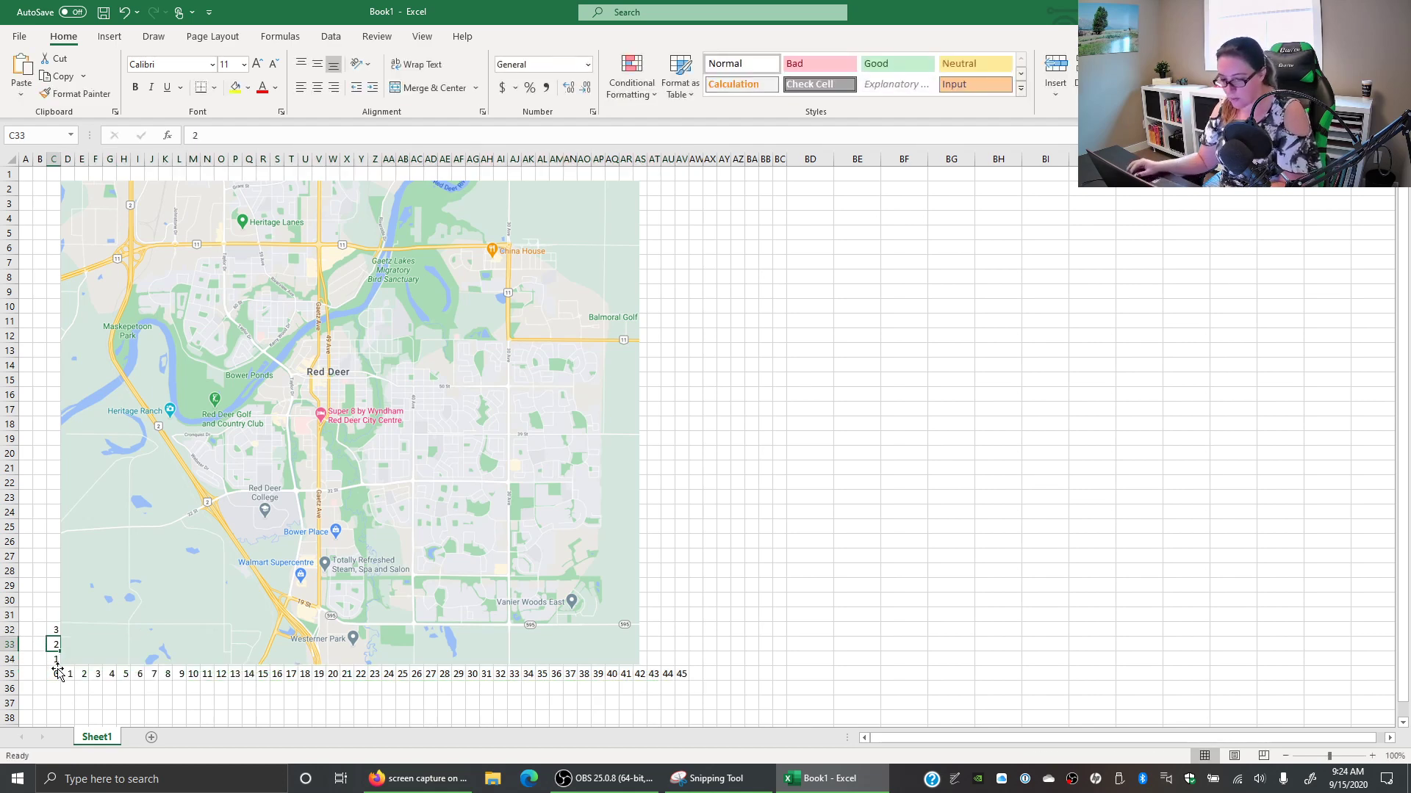
left_click_drag(58, 672, 56, 631)
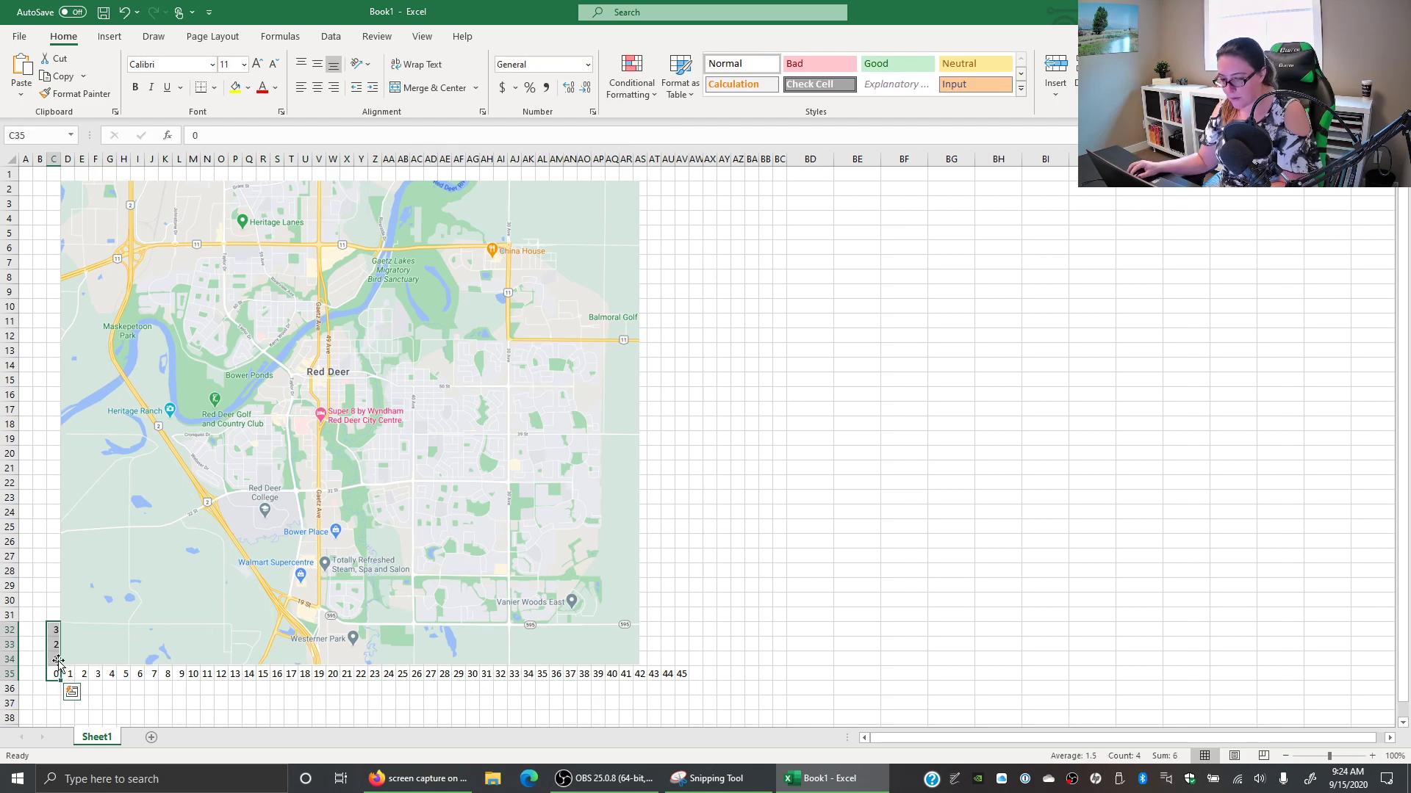
left_click_drag(62, 680, 61, 679)
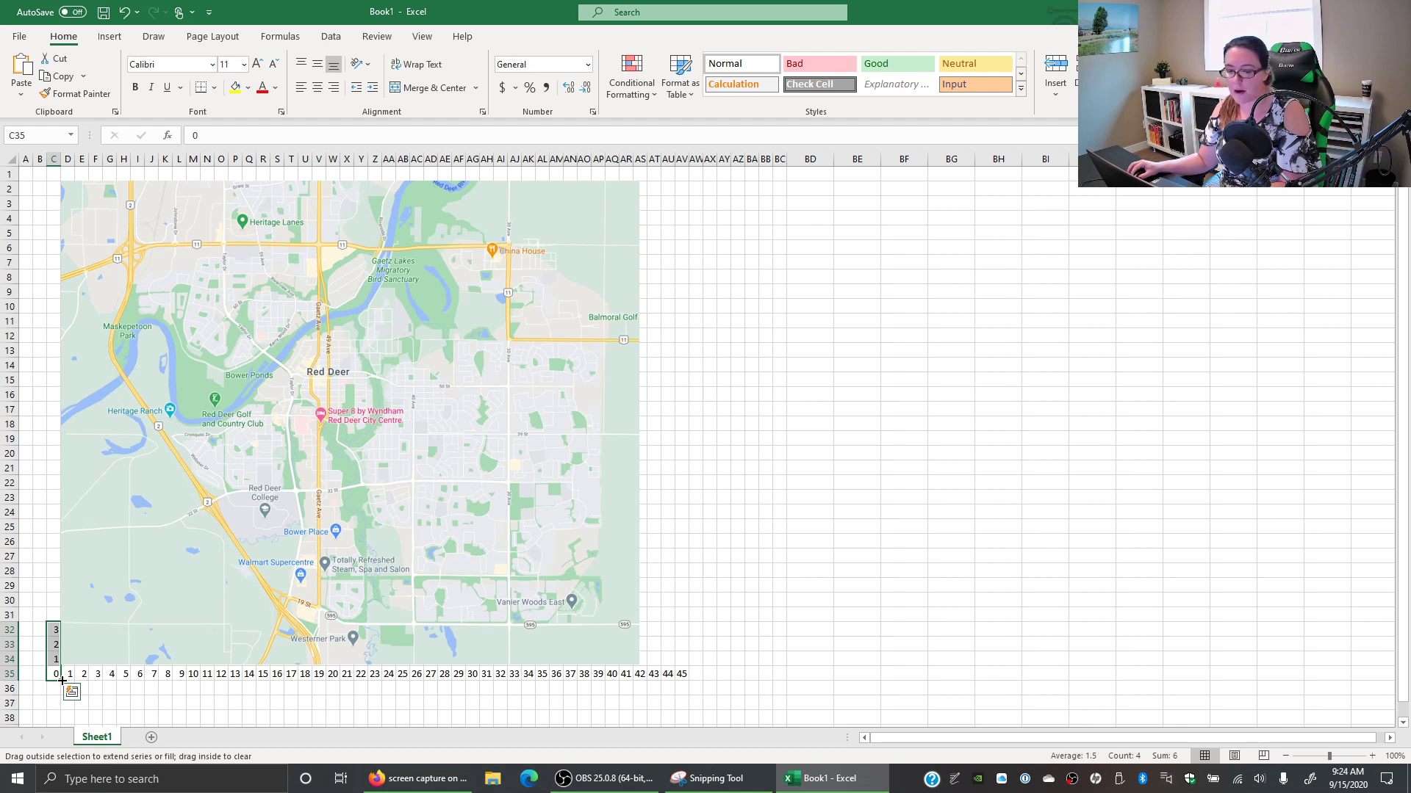
left_click_drag(61, 680, 59, 173)
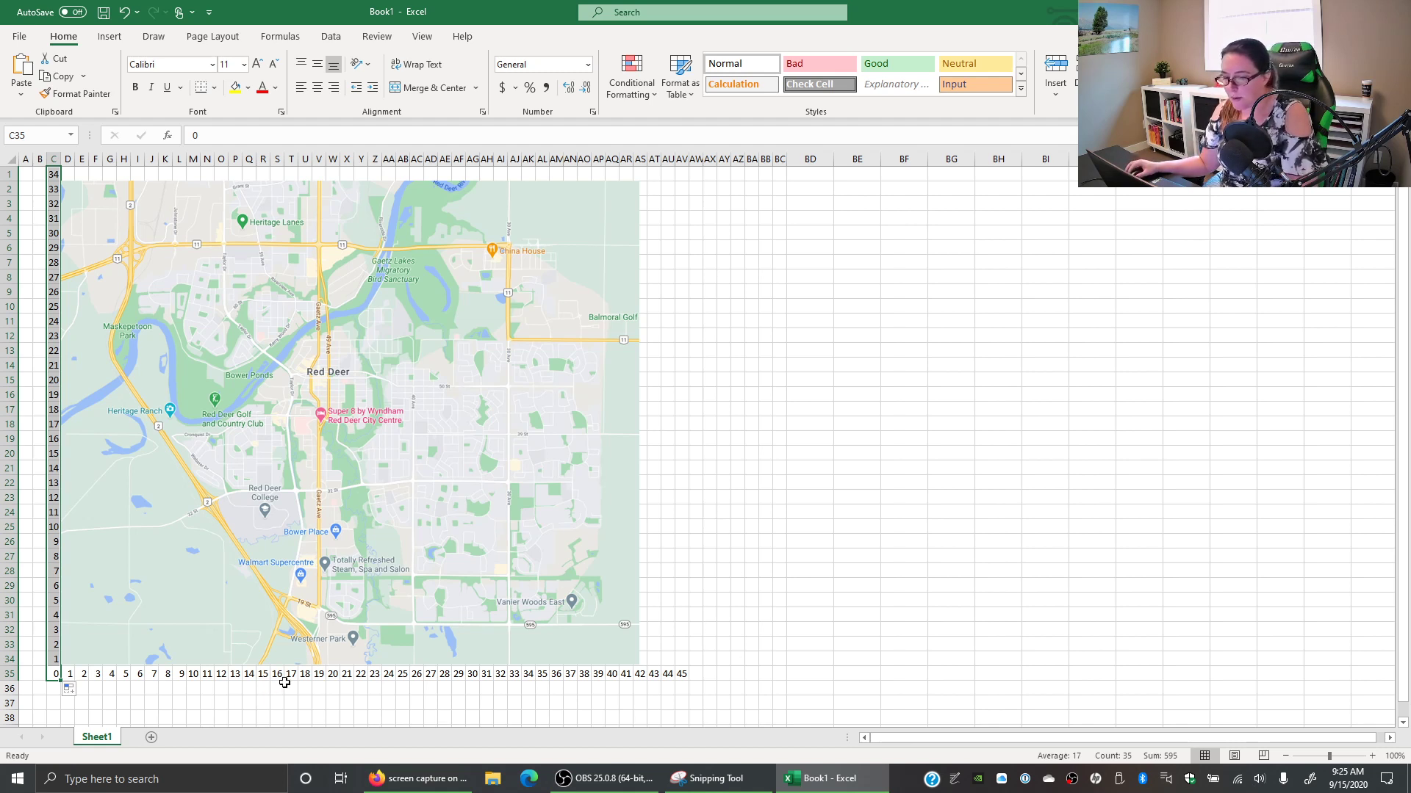
Draw a five-point star on the southern Walmart and move a duplicate north near Gaetz Lakes
left_click(109, 38)
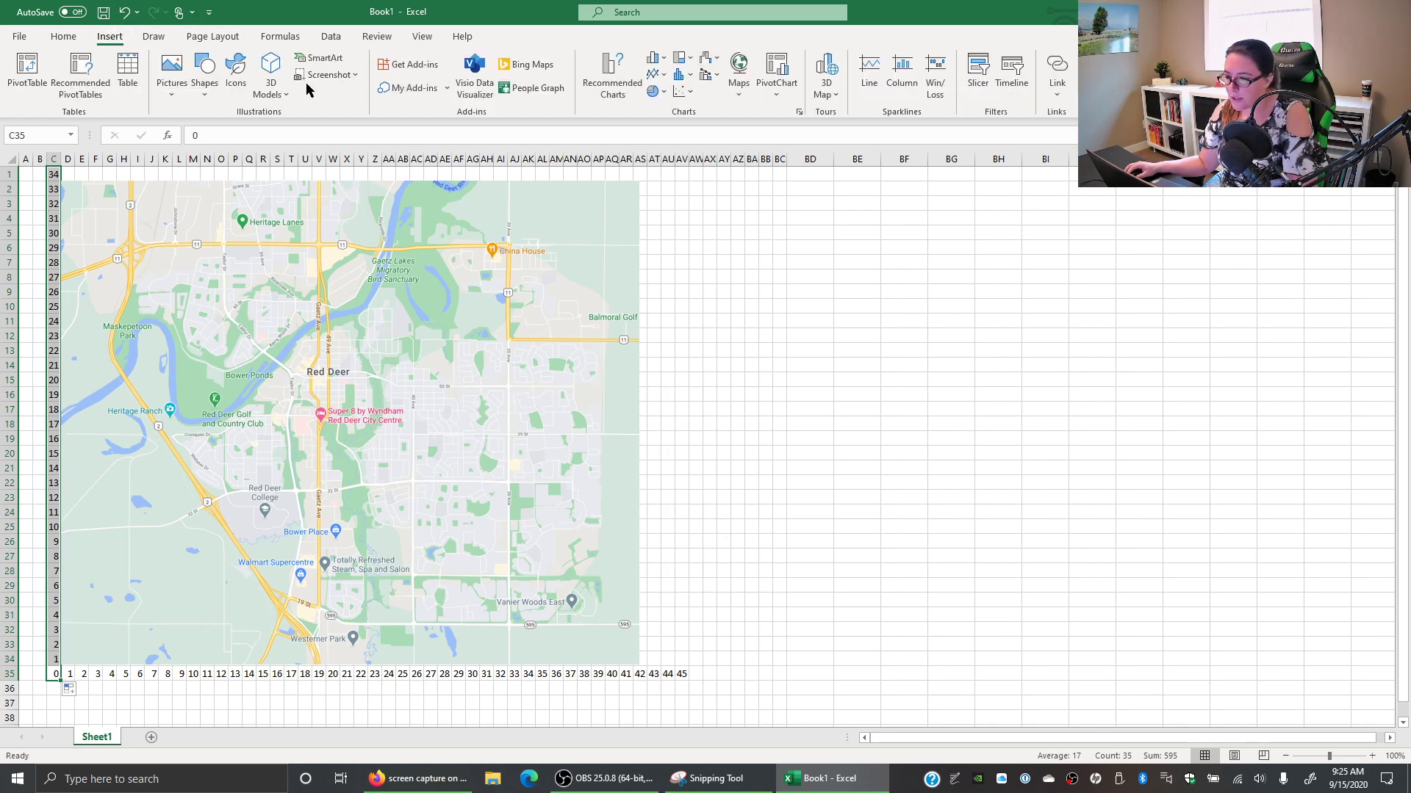
left_click(204, 73)
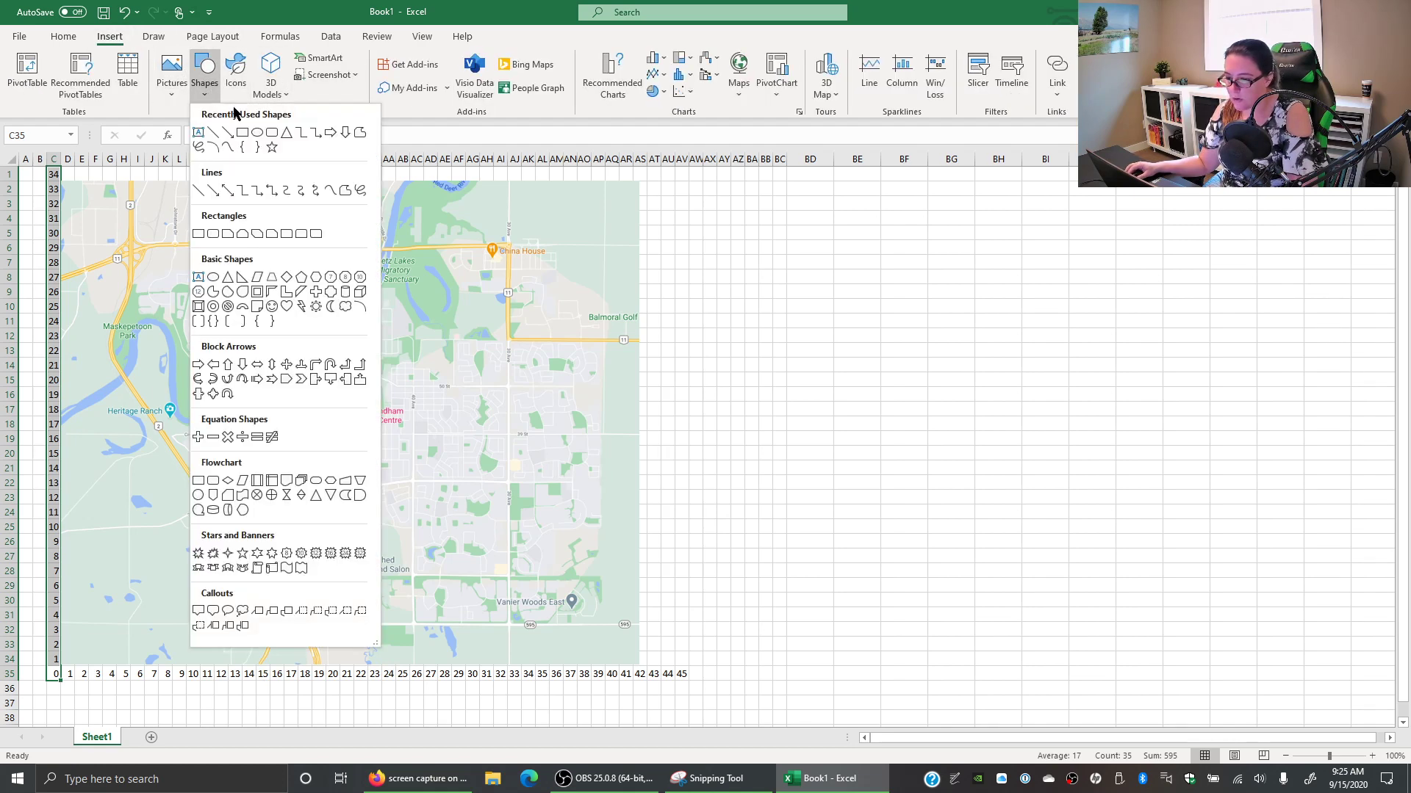
left_click(271, 148)
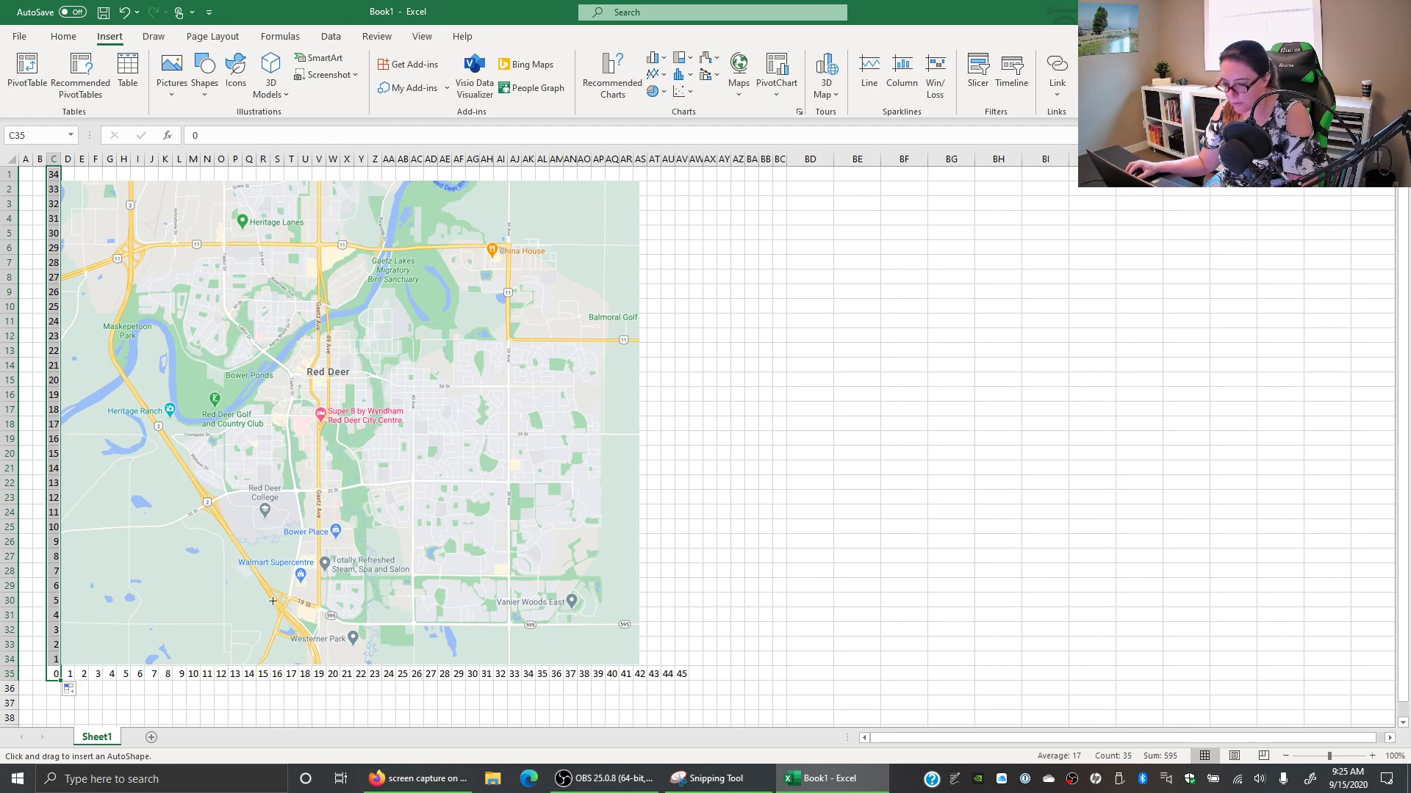
mouse_move(296, 580)
left_mouse_down()
mouse_move(284, 571)
mouse_move(313, 567)
left_mouse_up()
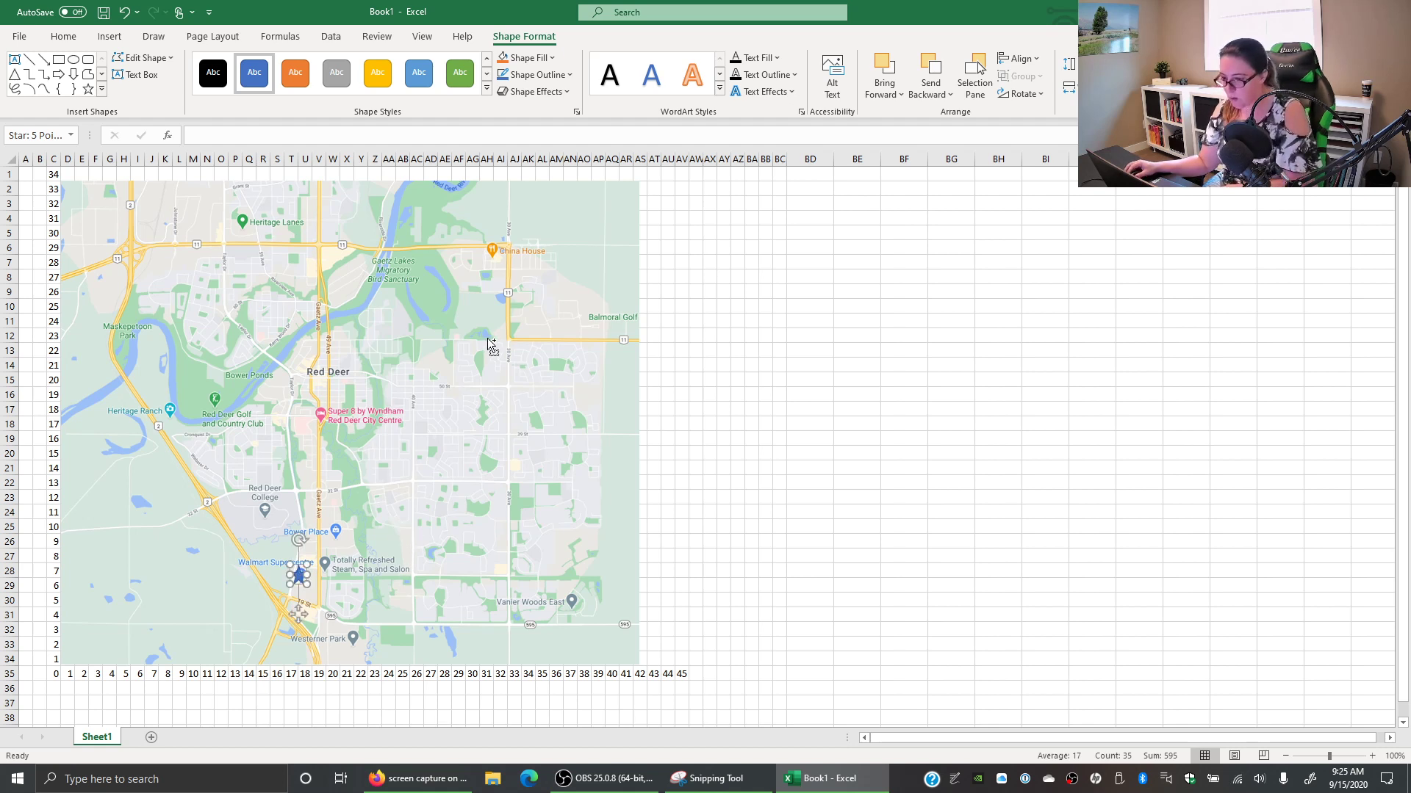
key("ctrl+d")
left_click_drag(316, 587, 330, 256)
Place the second star at the northern junction and add X and Y headings in BE6:BF6
left_click(456, 523)
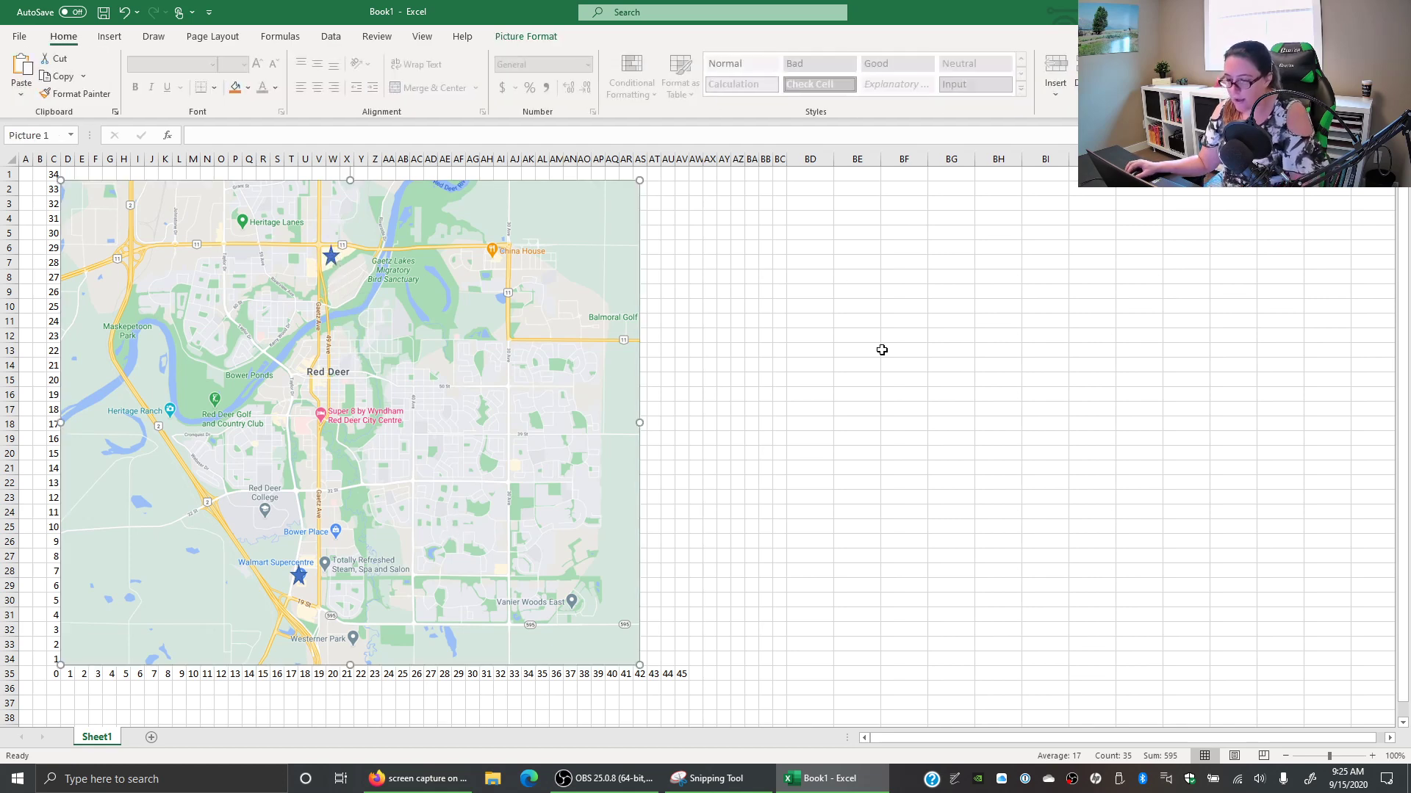
left_click(866, 247)
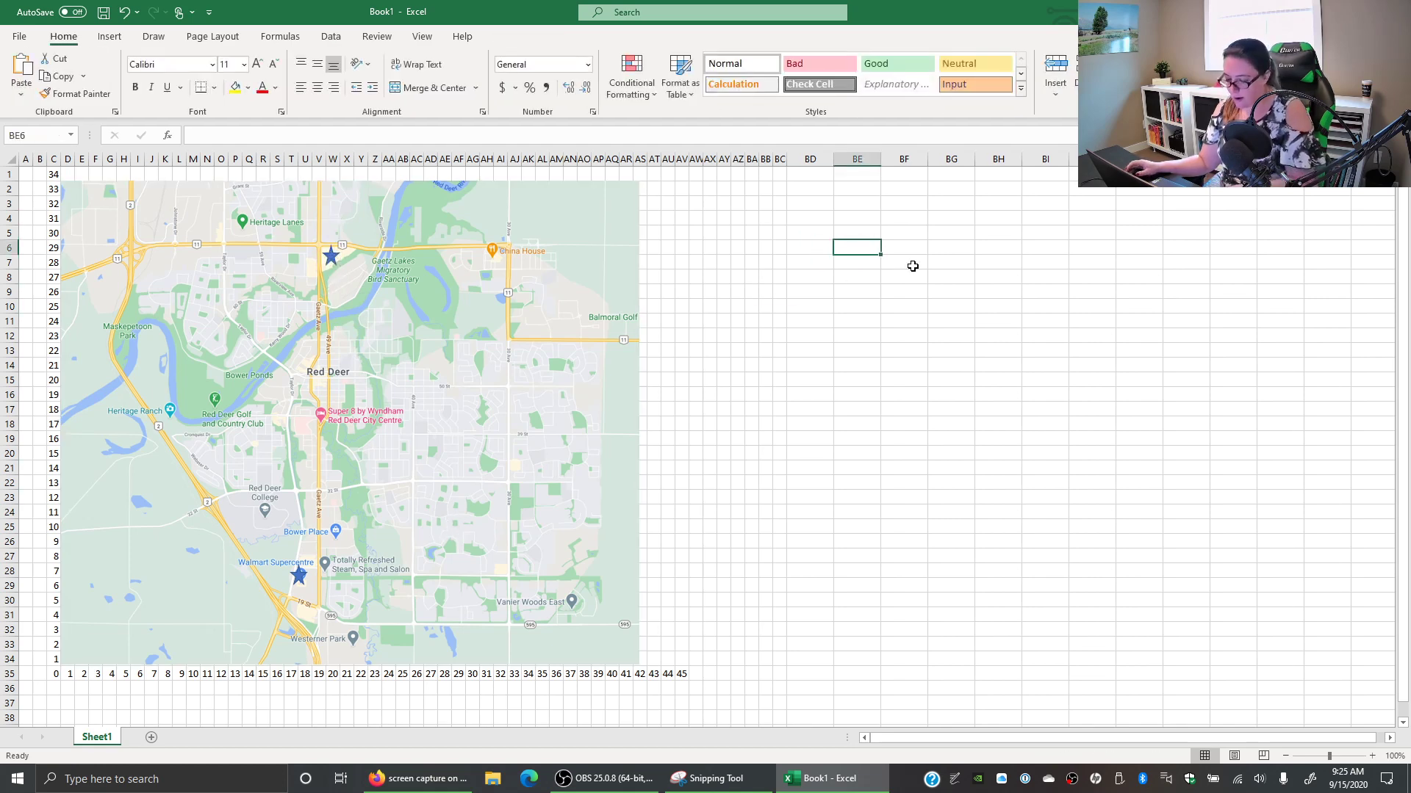
type("X")
key("Tab")
type("Y")
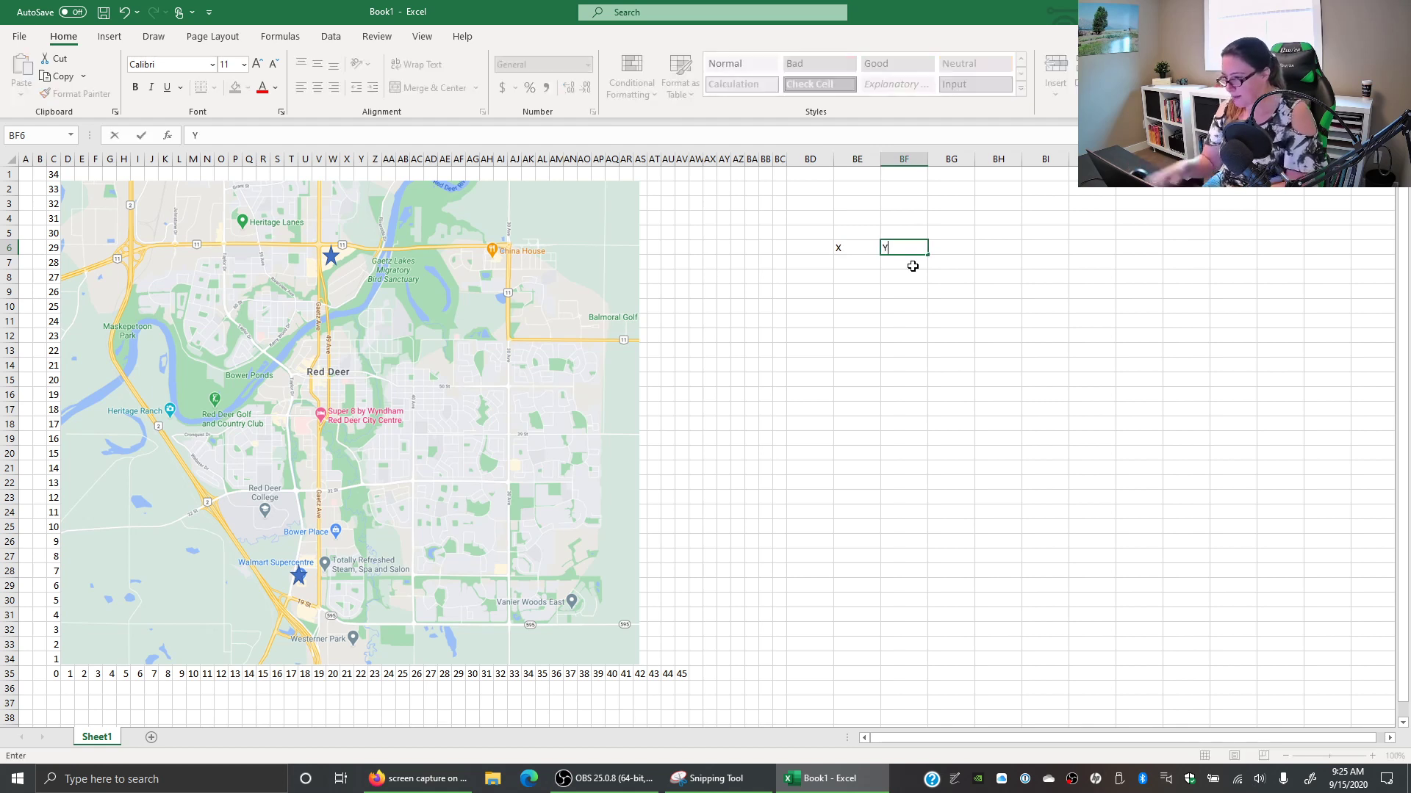
left_click(873, 315)
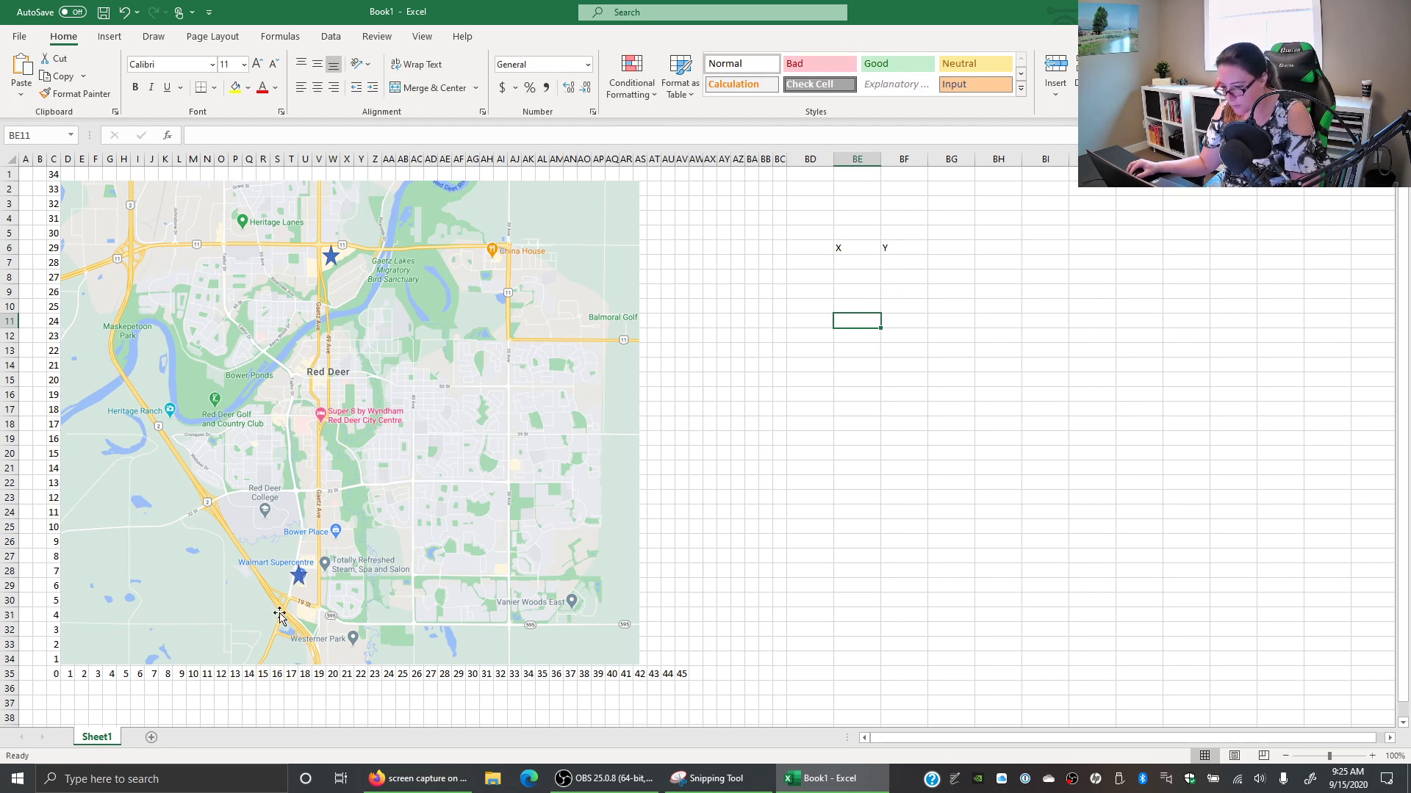
Record Walmart South with X 17 and Y 7, read off the axis numbers
left_click(291, 673)
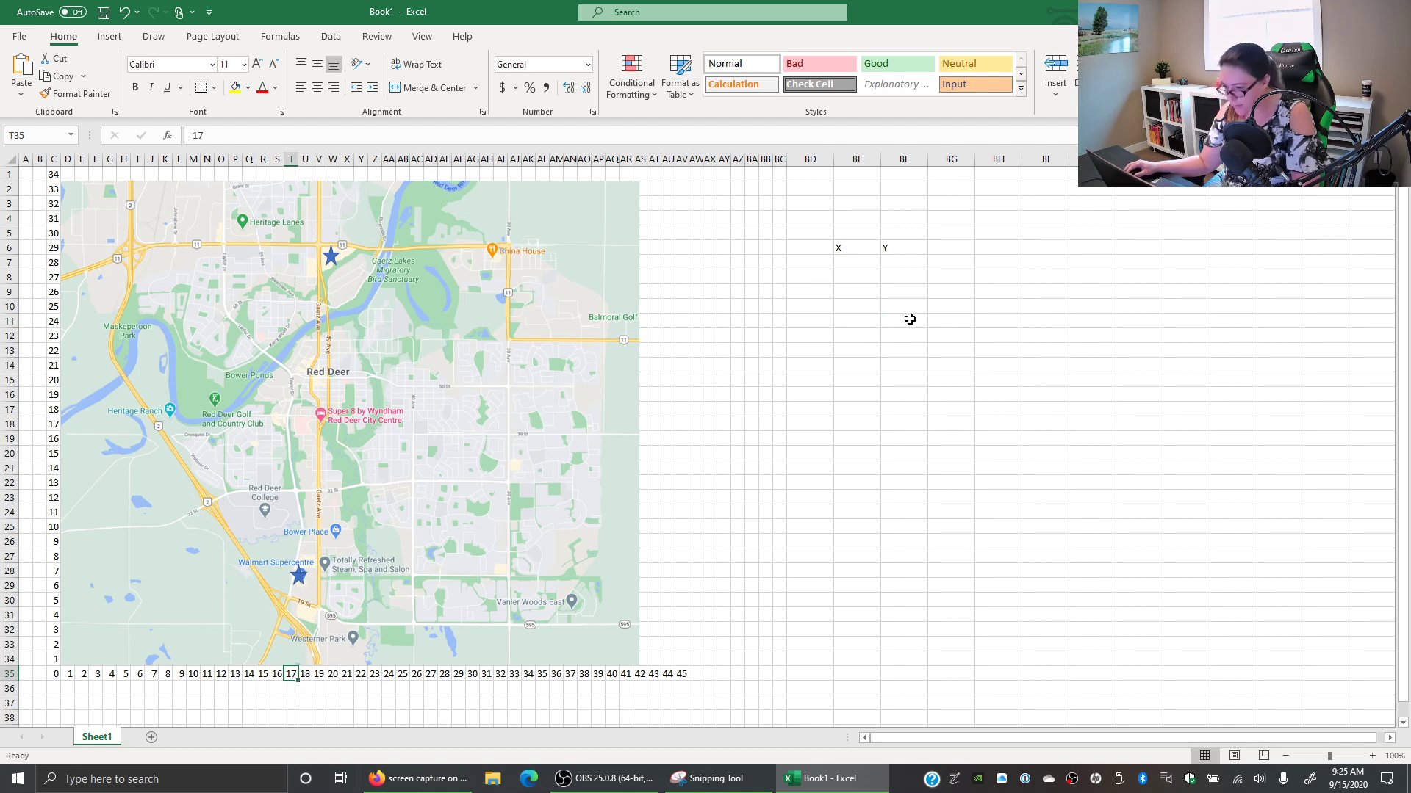
left_click(841, 265)
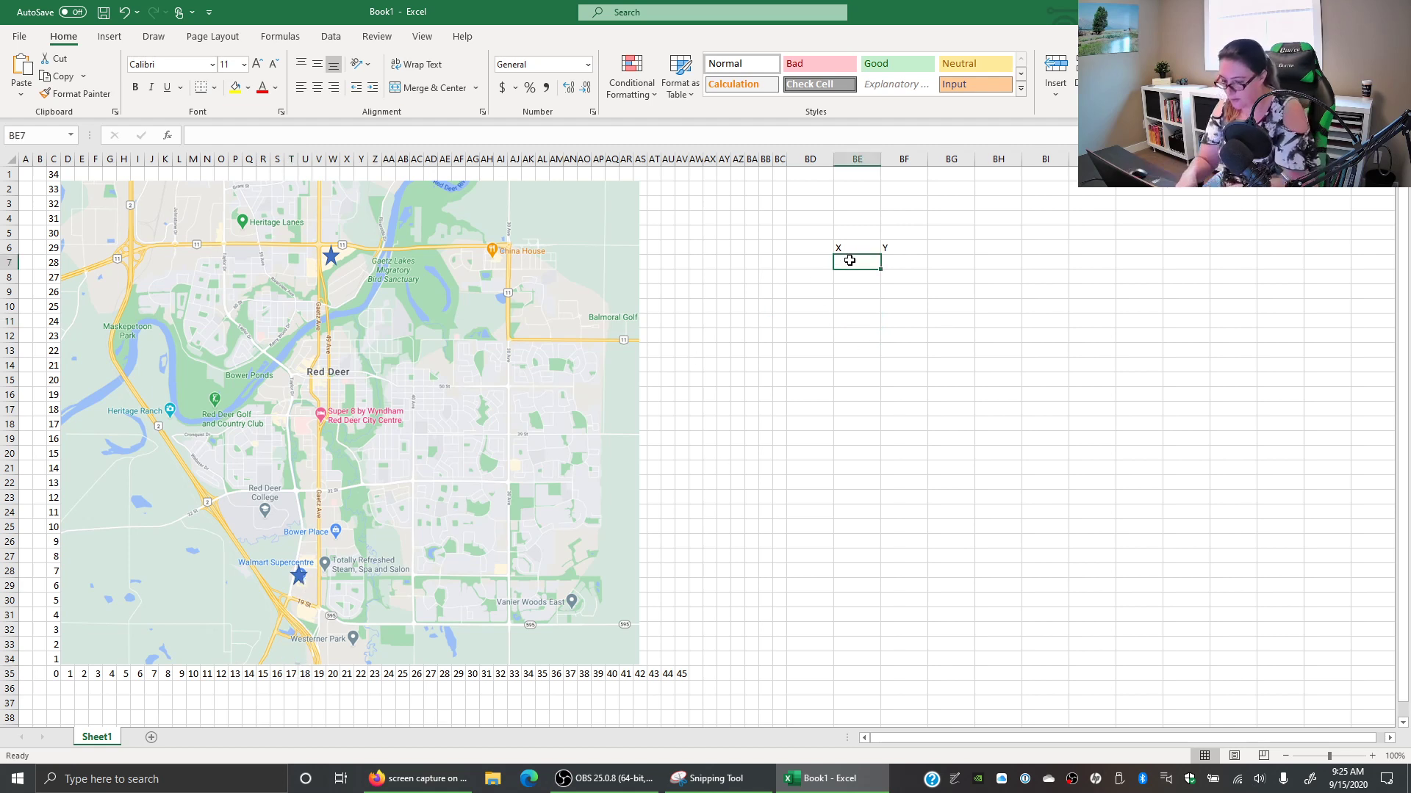
type("17")
key("Tab")
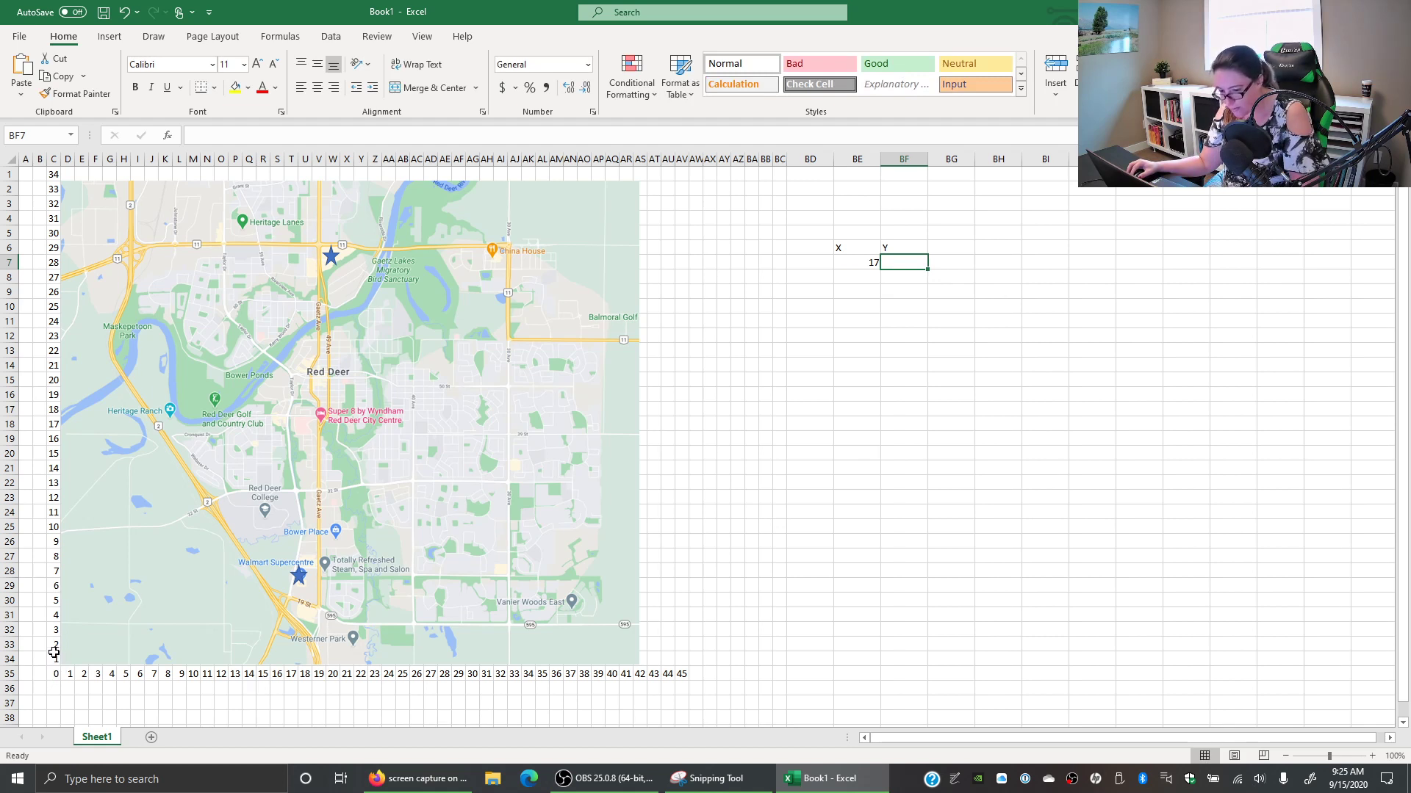
left_click(57, 586)
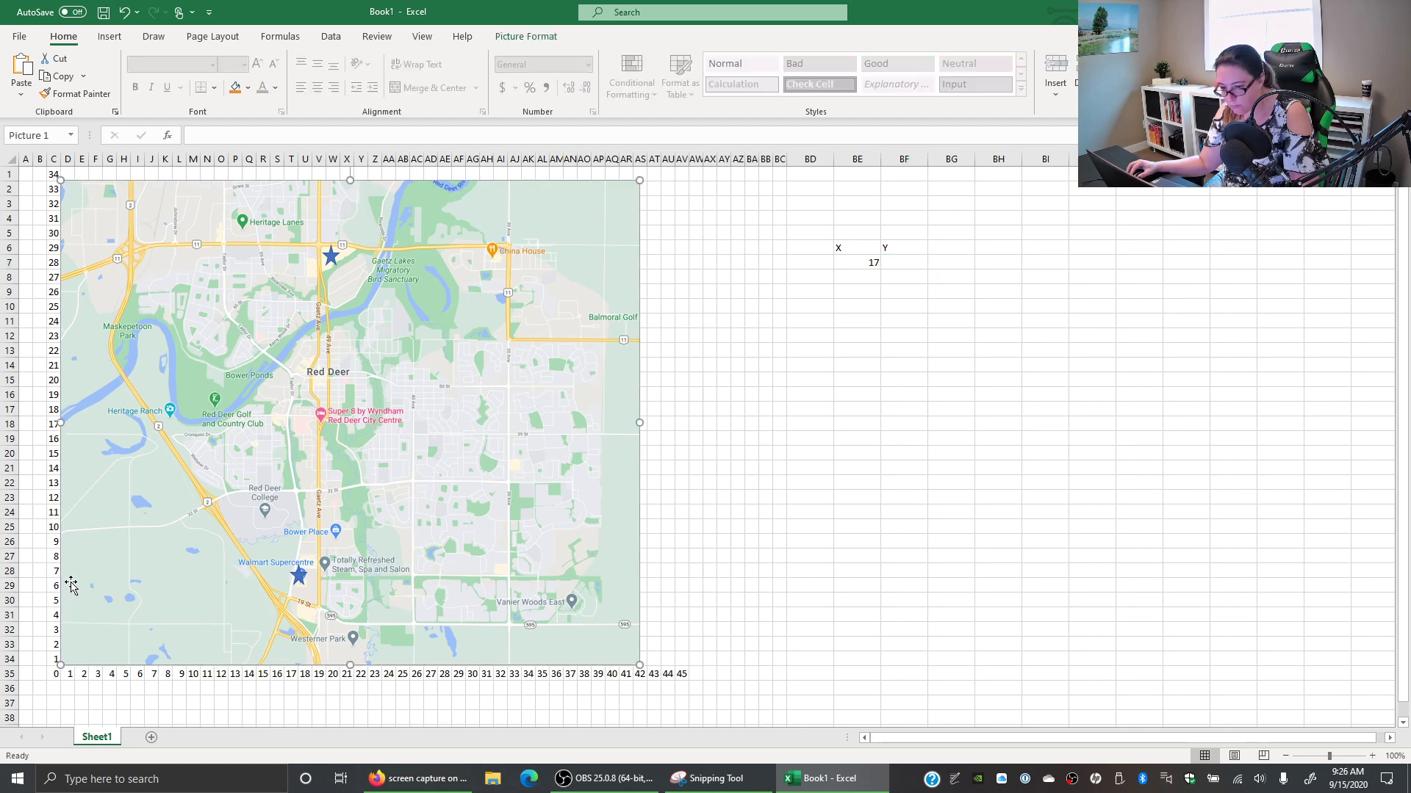
left_click(913, 262)
type("7")
key("Return")
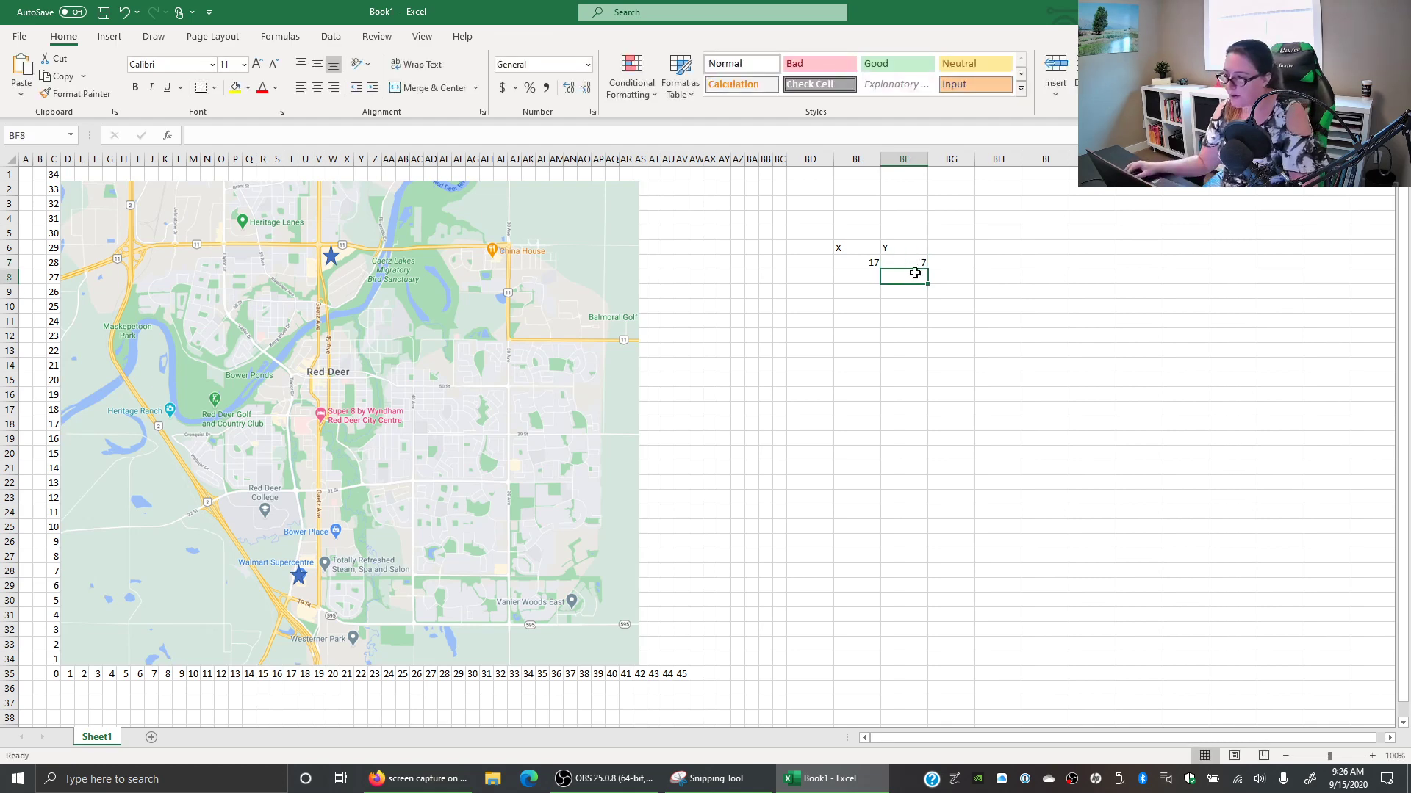
left_click(989, 260)
type("Walmar")
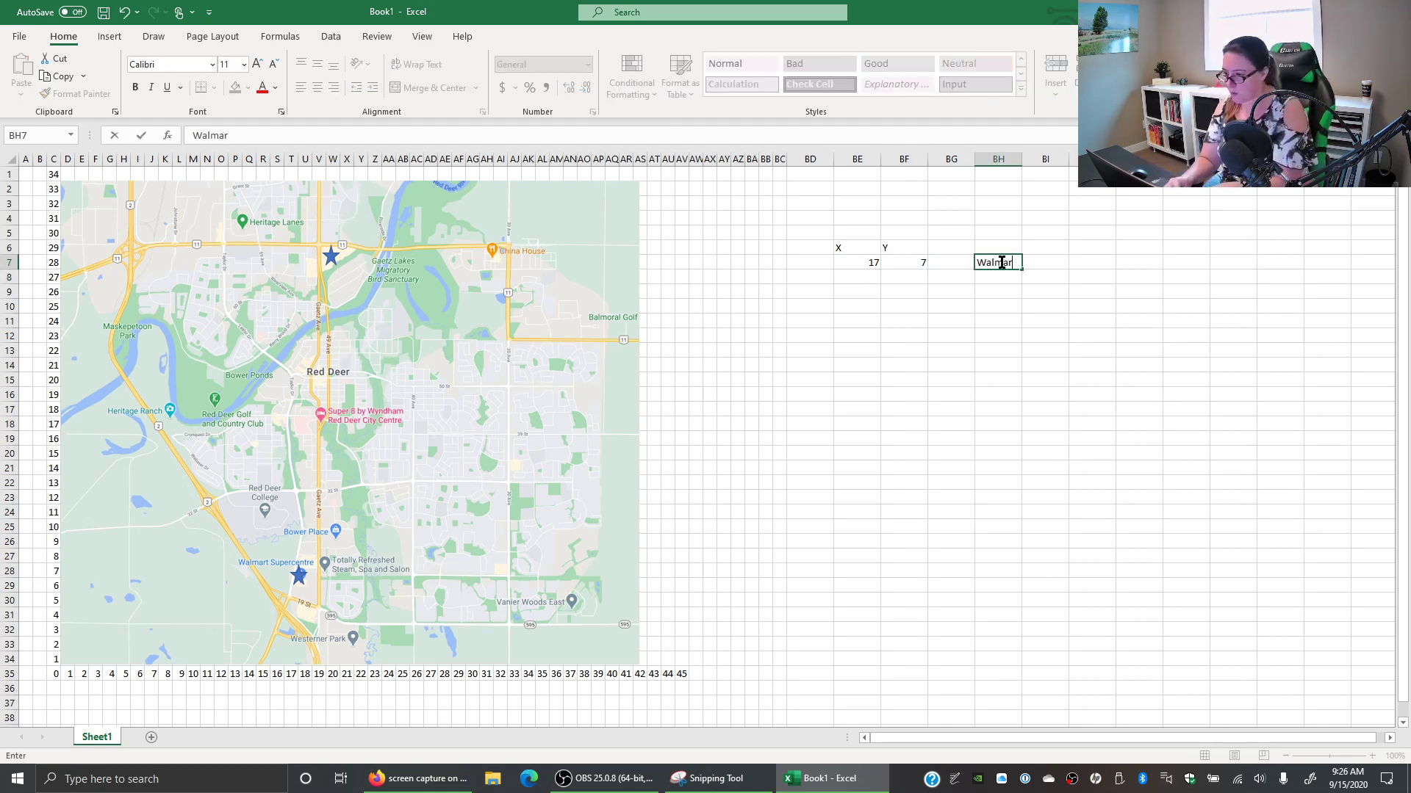
type("t South")
key("Return")
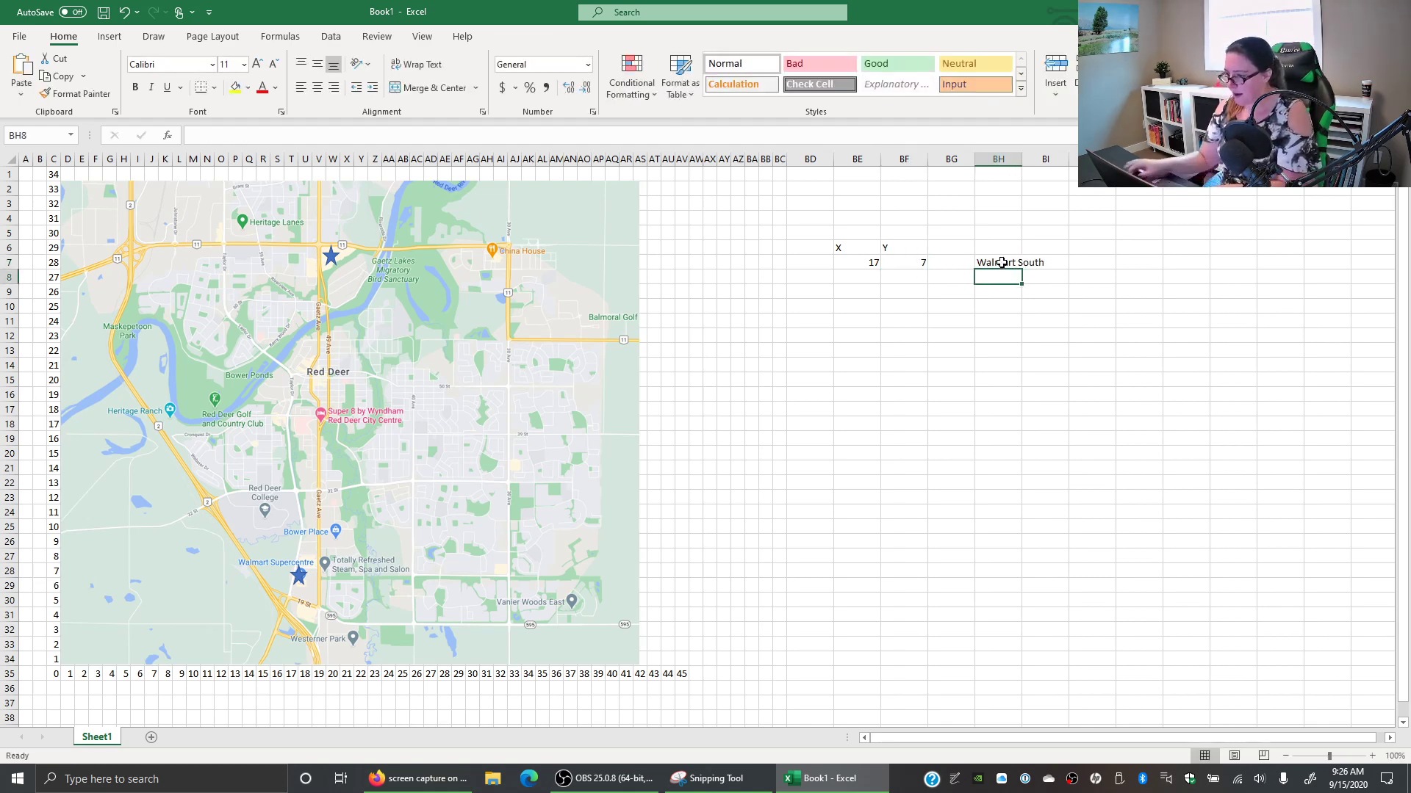
Type the label Walmart North in the table's name column
type("Walmart North")
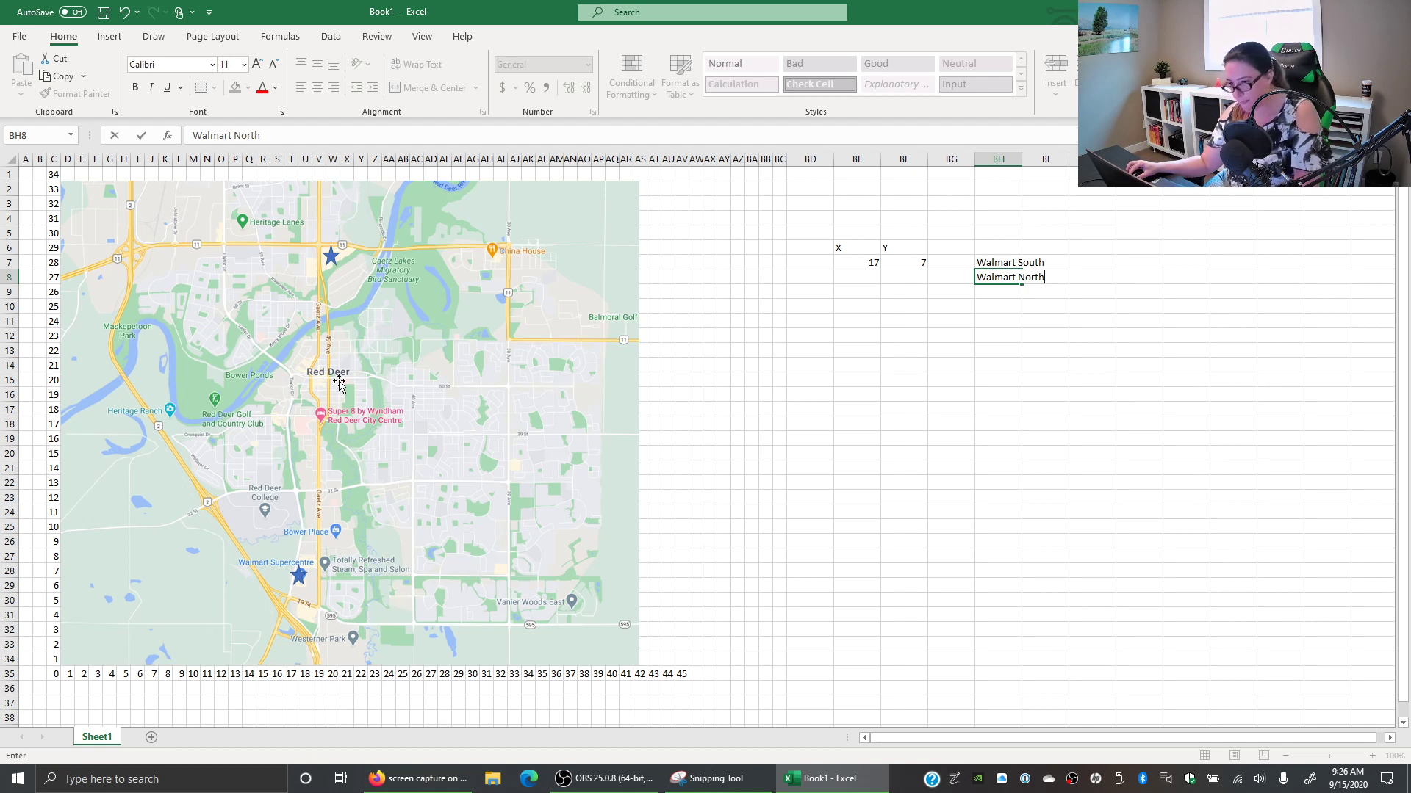
Enter Walmart North's coordinates X 19 and Y 28, checked against the northern star
left_click(335, 157)
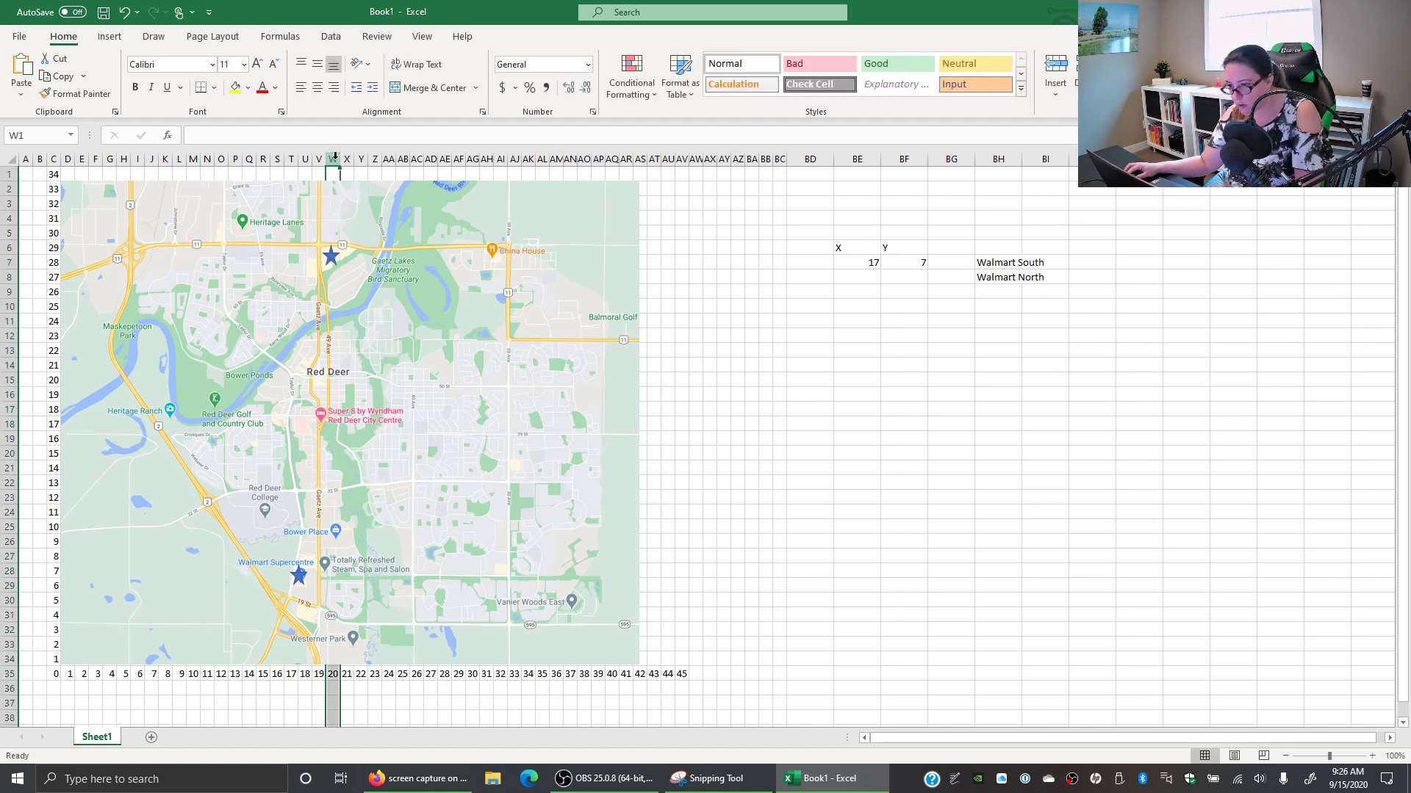
left_click(320, 157)
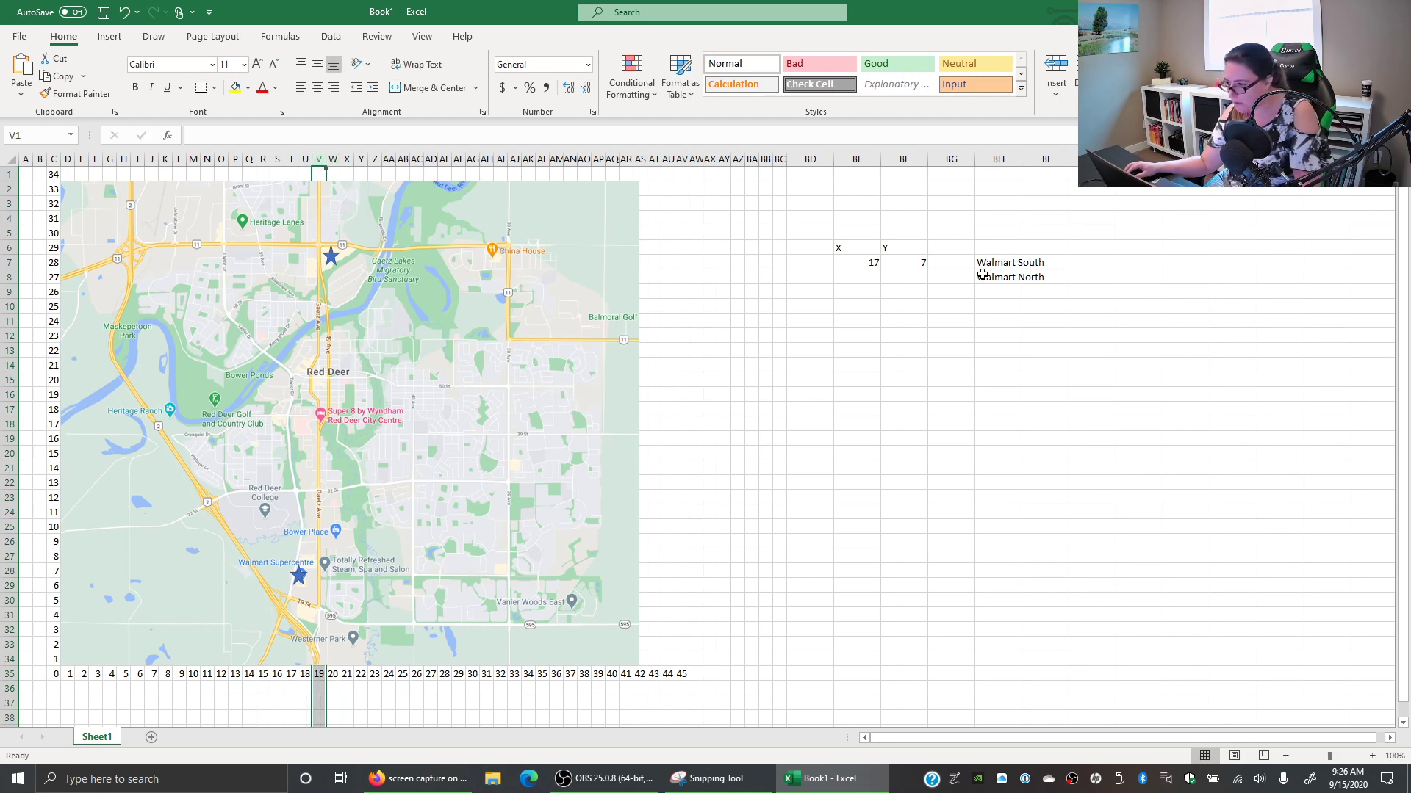
left_click(854, 275)
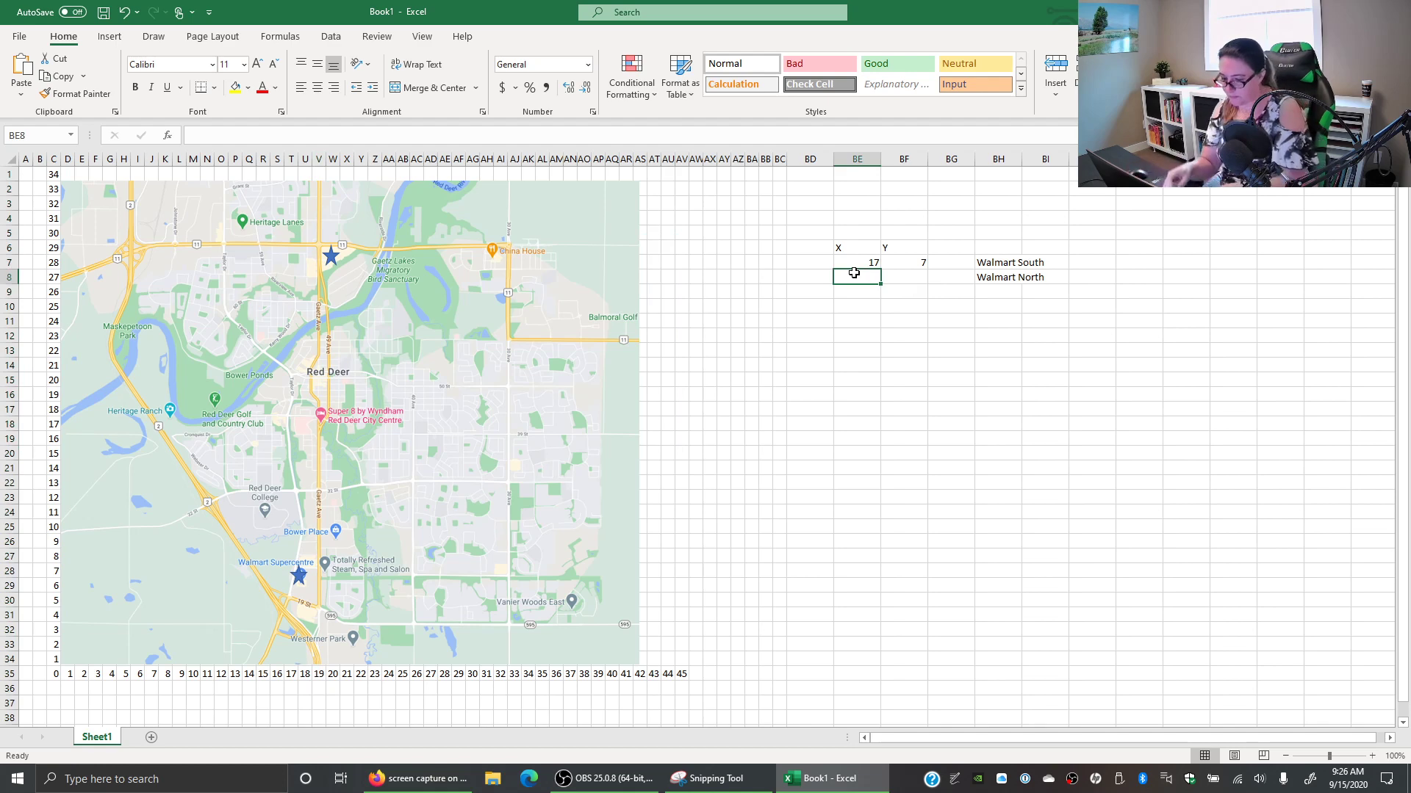
type("19")
key("Tab")
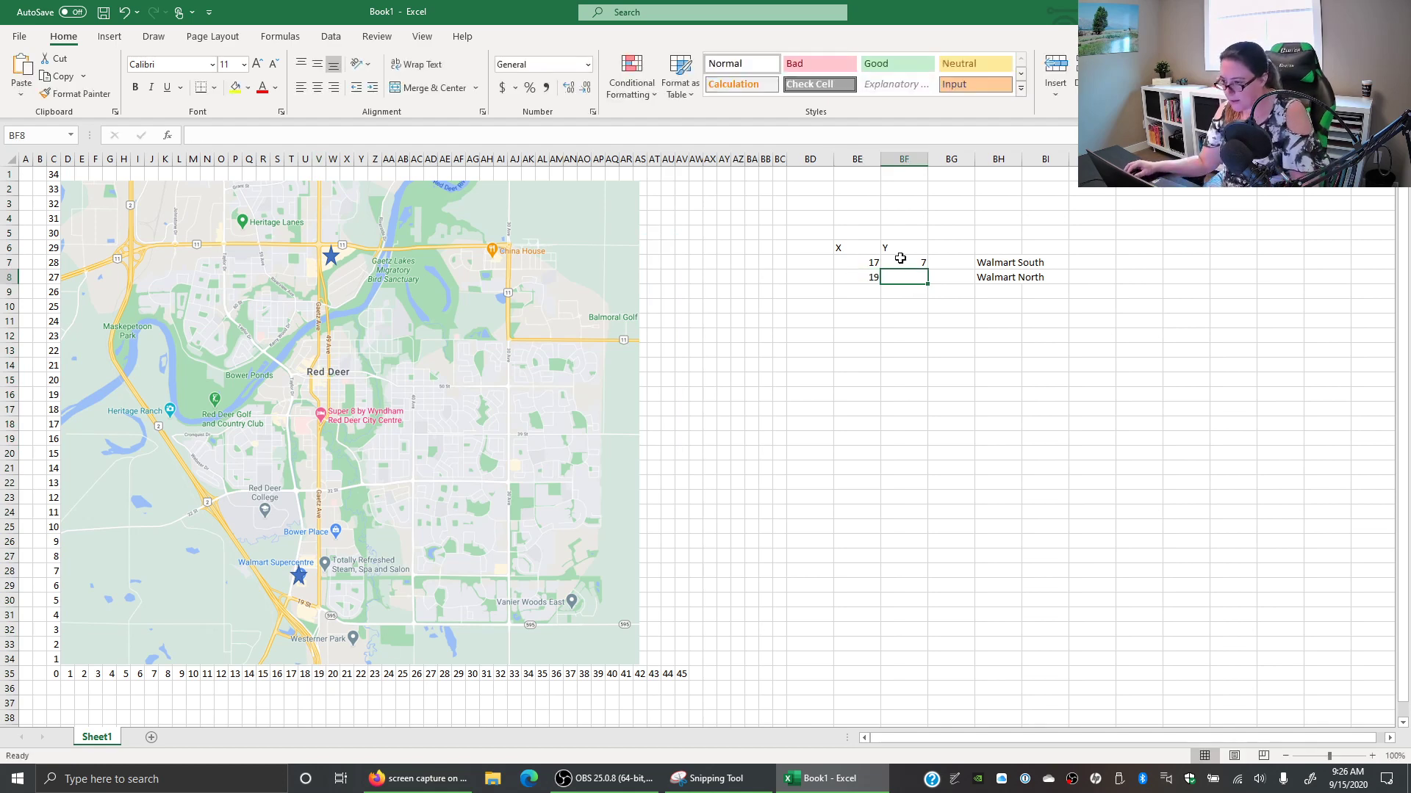
left_click(7, 248)
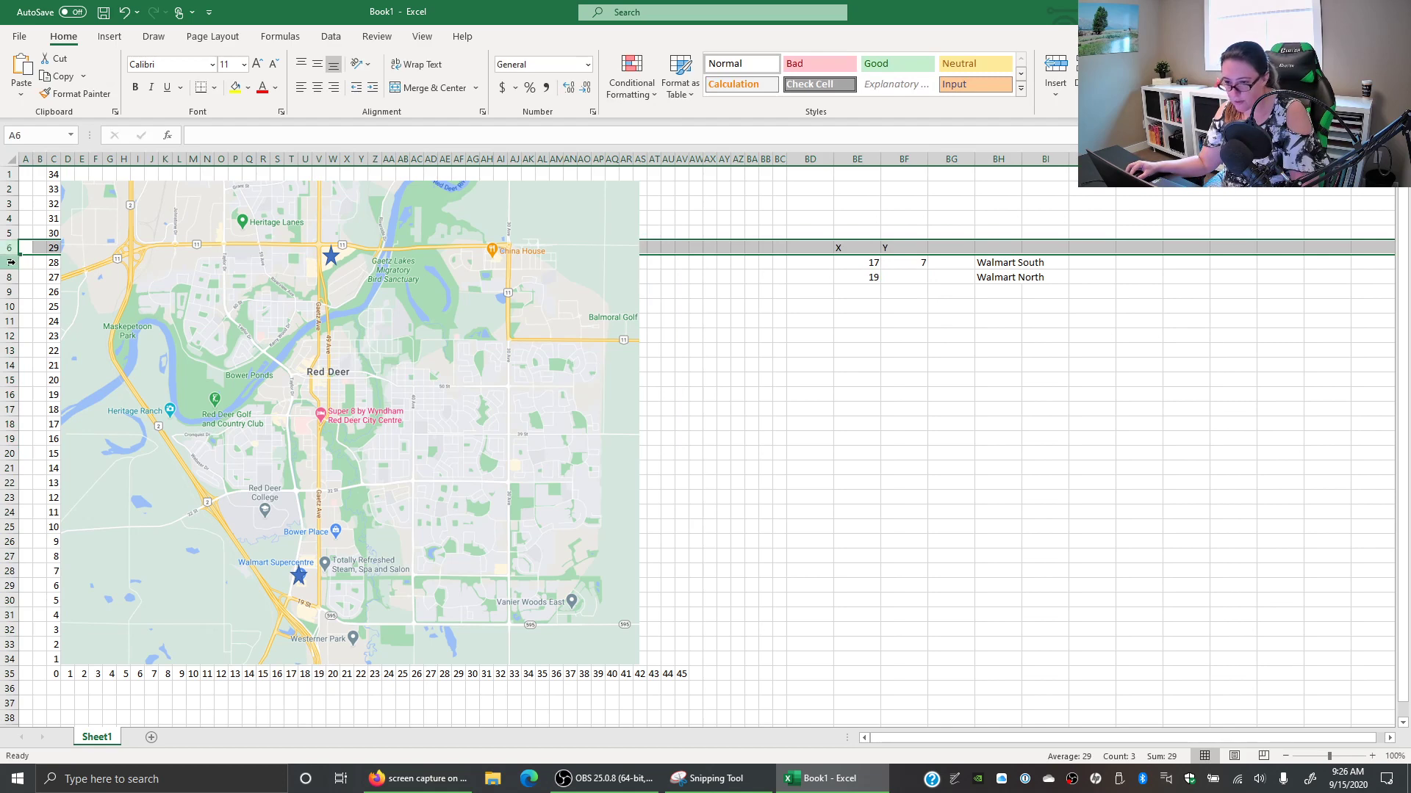
left_click(9, 262)
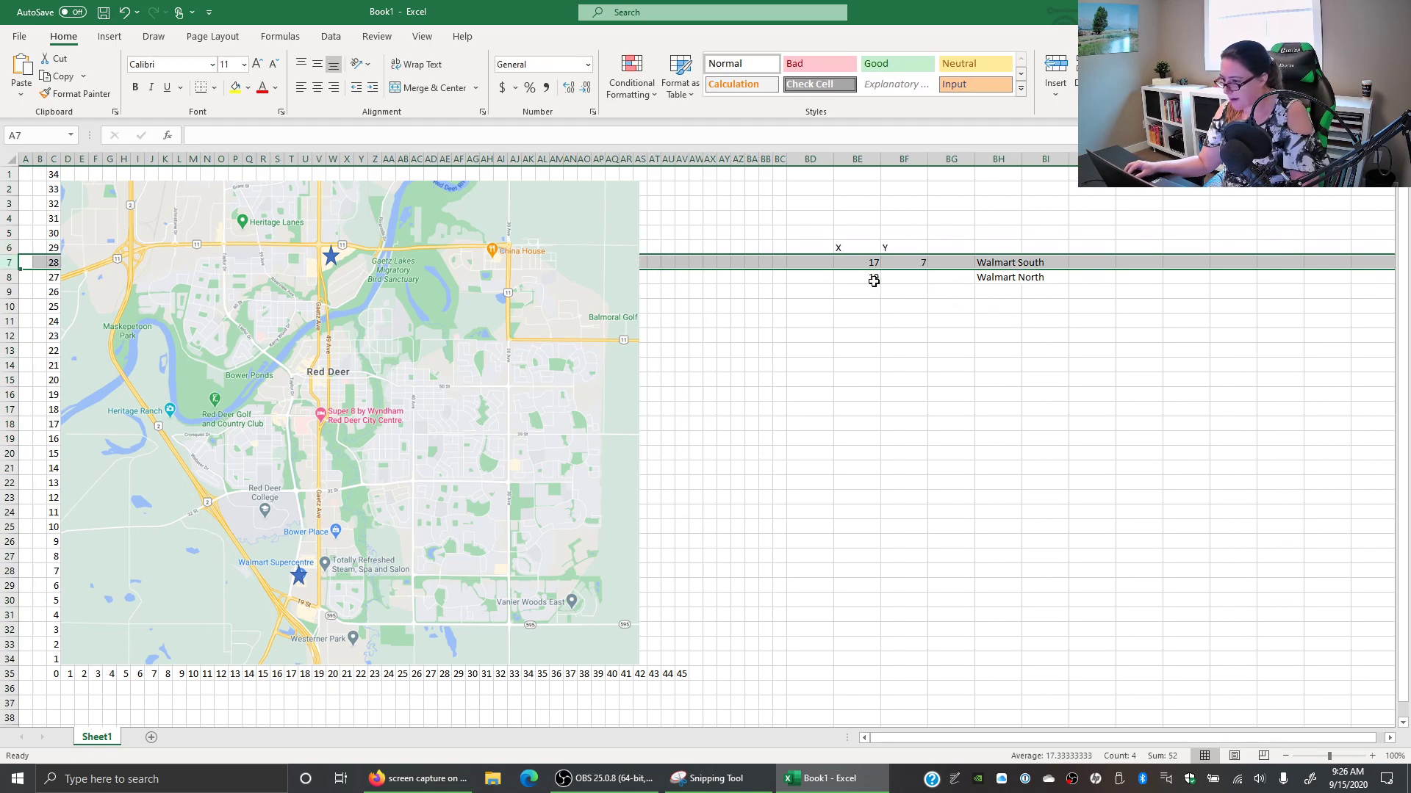
left_click(897, 283)
type("28")
key("Return")
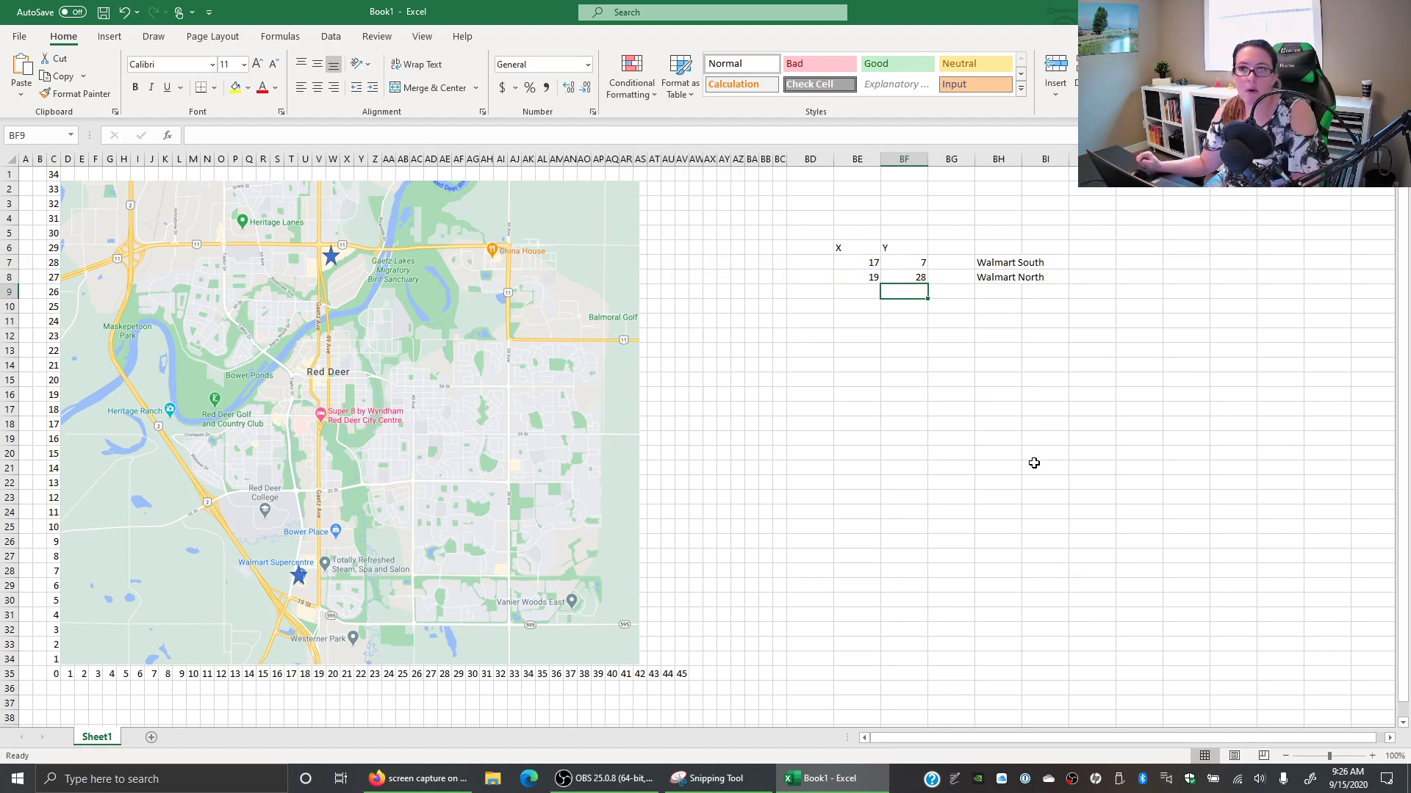